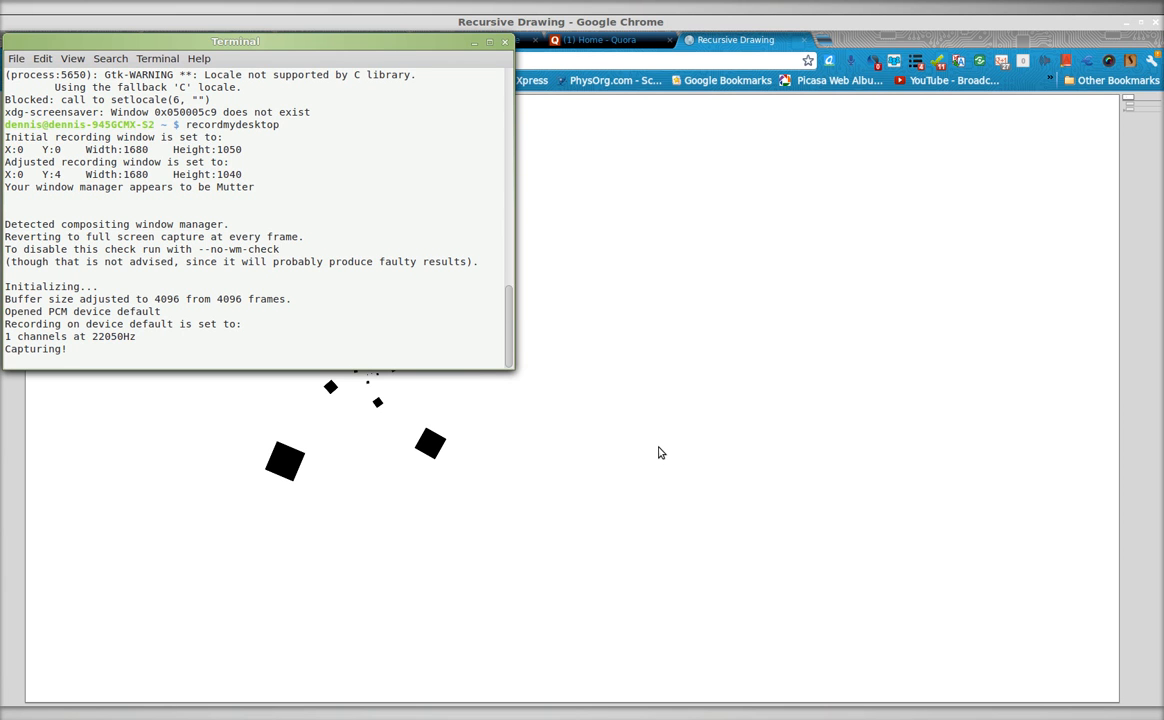
# Step: Bring the browser forward and switch to the Blockly Demo: Code page
pyautogui.click(659, 453)
pyautogui.click(325, 41)
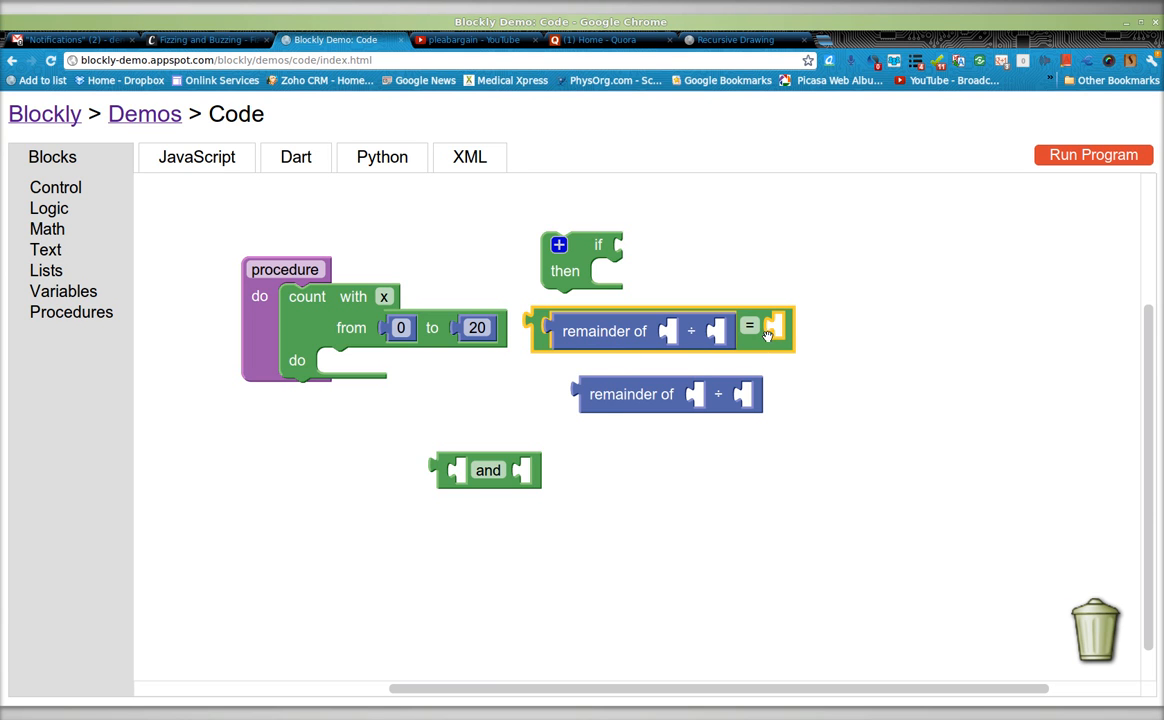
# Step: Add a new empty equals block from Logic, returning the remainder block to the original comparison
pyautogui.moveTo(566, 339); pyautogui.dragTo(688, 281)
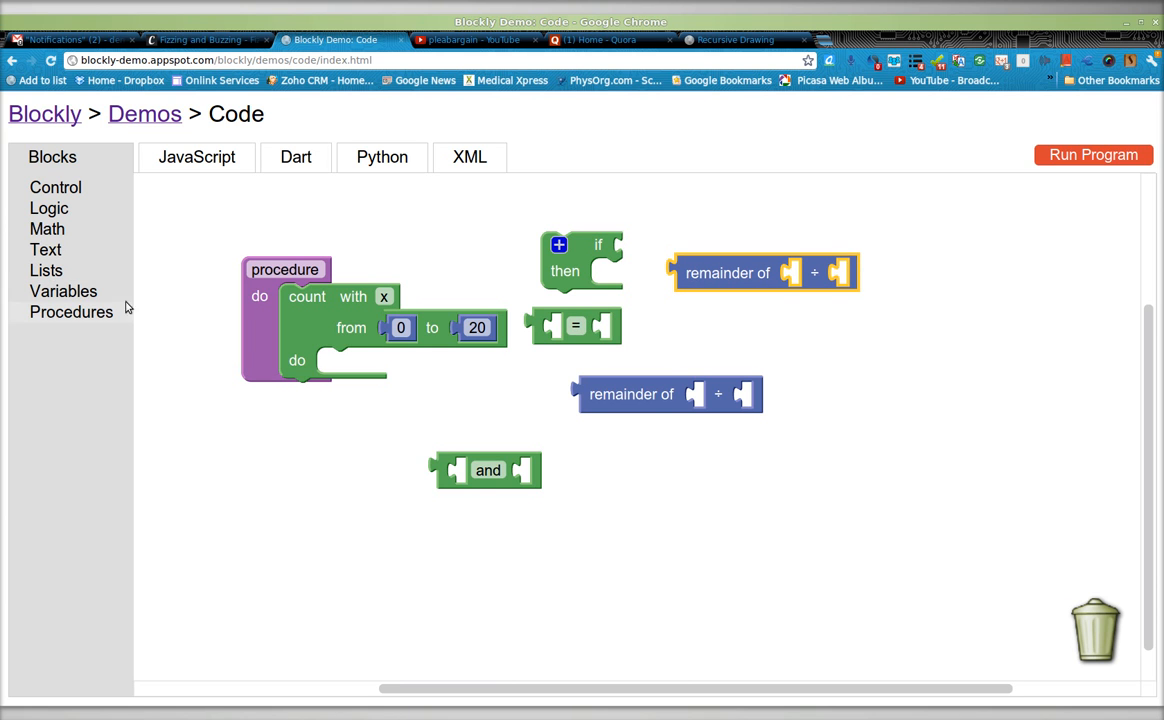
pyautogui.click(61, 232)
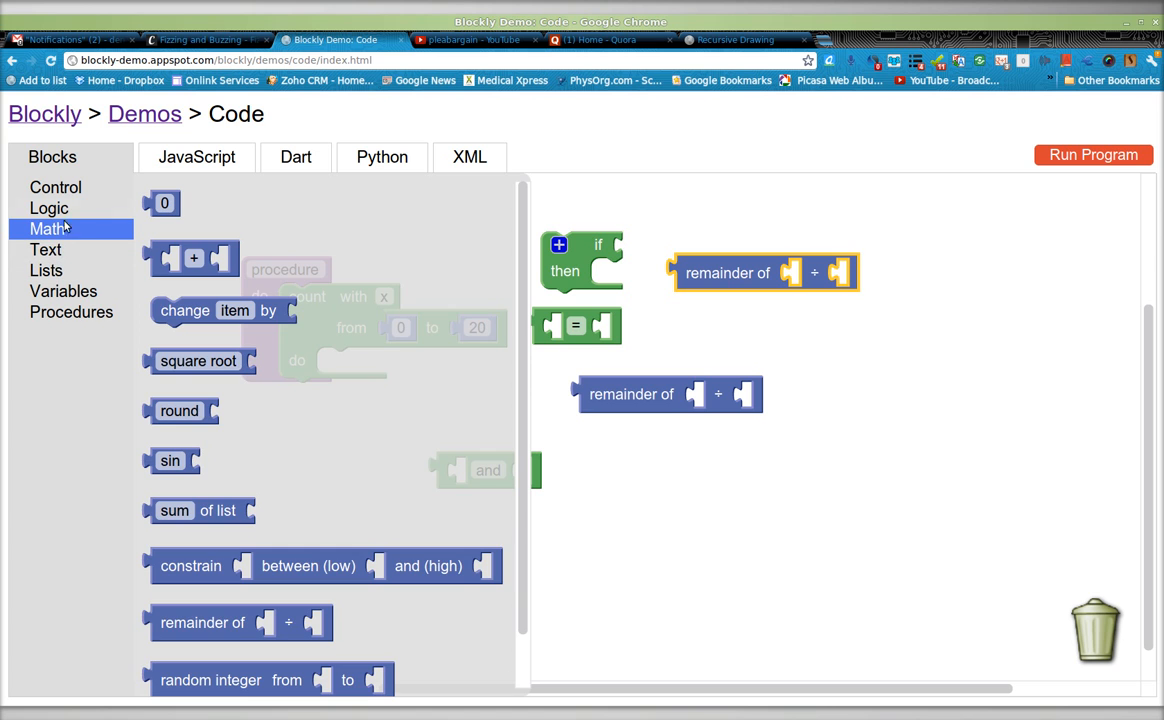
pyautogui.click(60, 206)
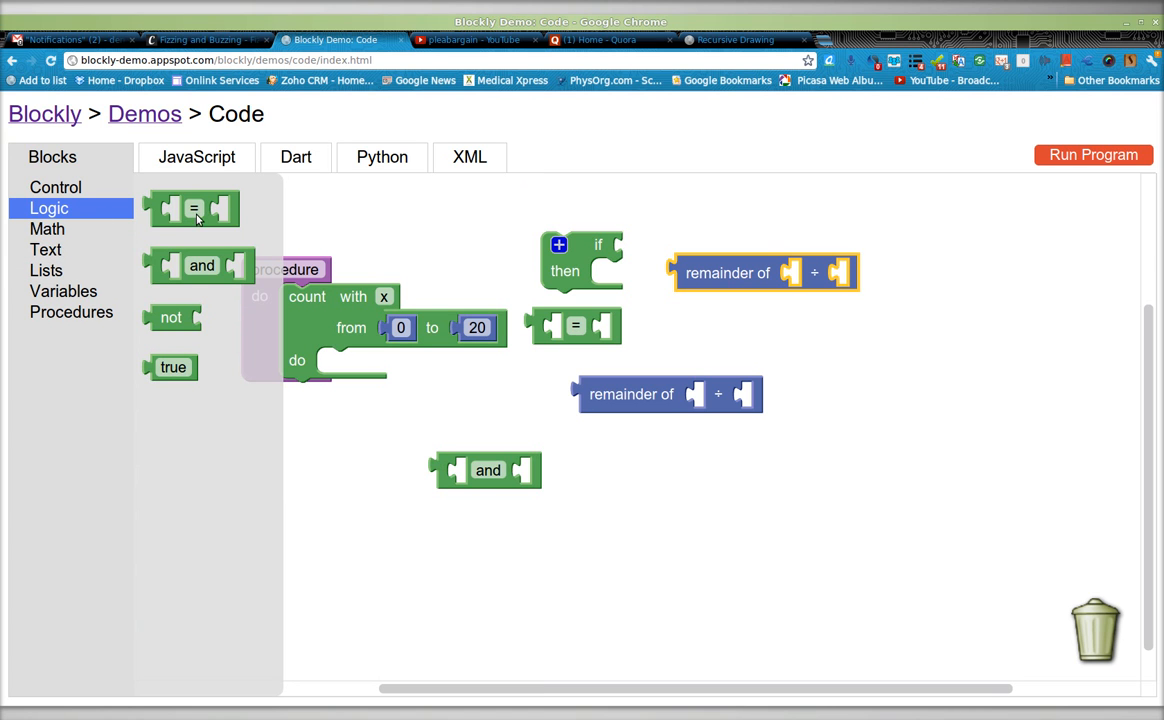
pyautogui.moveTo(196, 229); pyautogui.dragTo(666, 515)
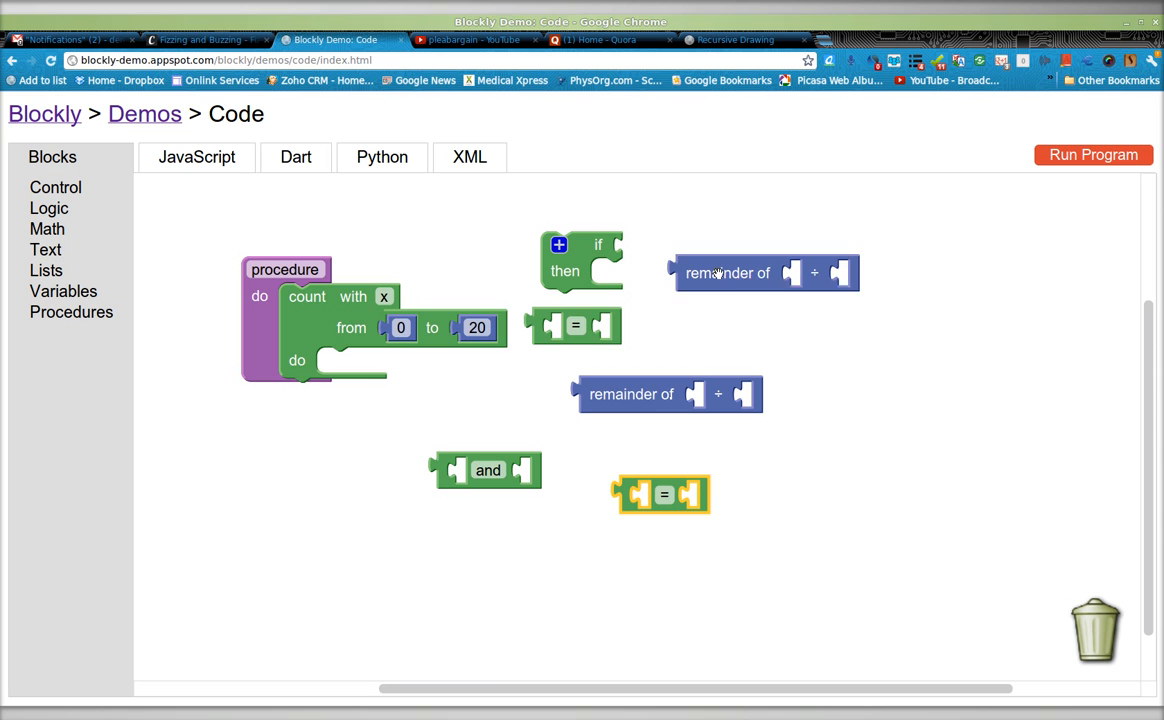
pyautogui.moveTo(717, 273); pyautogui.dragTo(600, 331)
# Step: Bring up the remainder comparison's block options and dismiss them without changes
pyautogui.rightClick(752, 352)
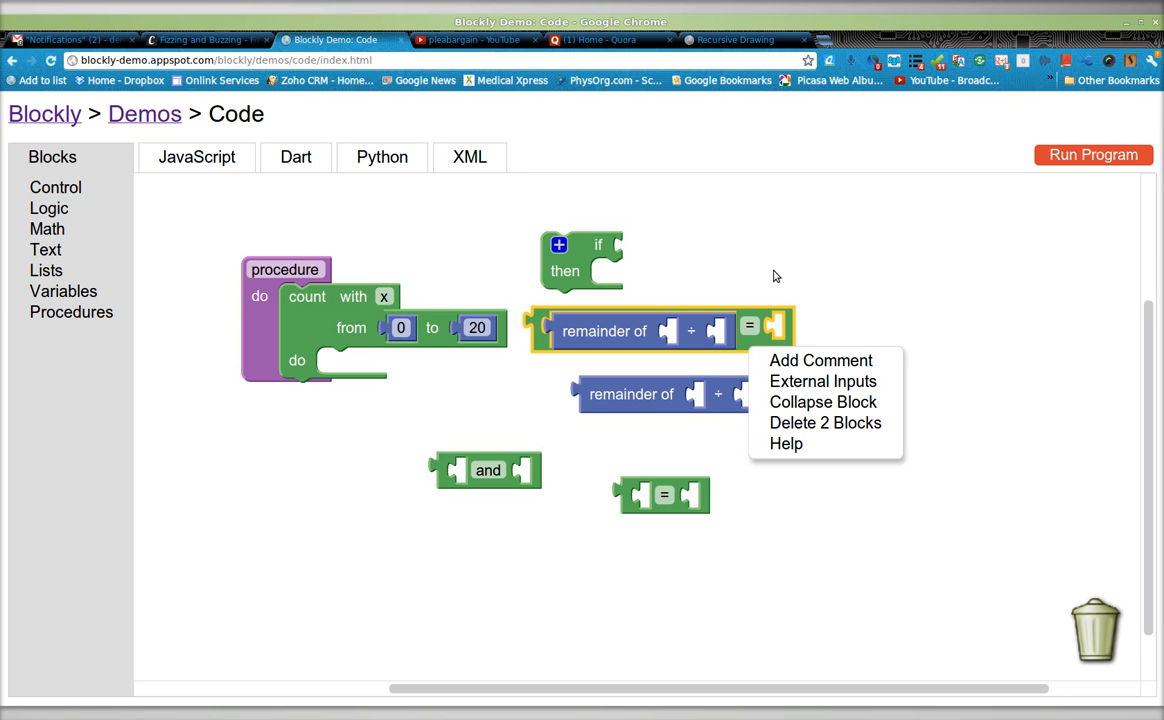
pyautogui.click(773, 276)
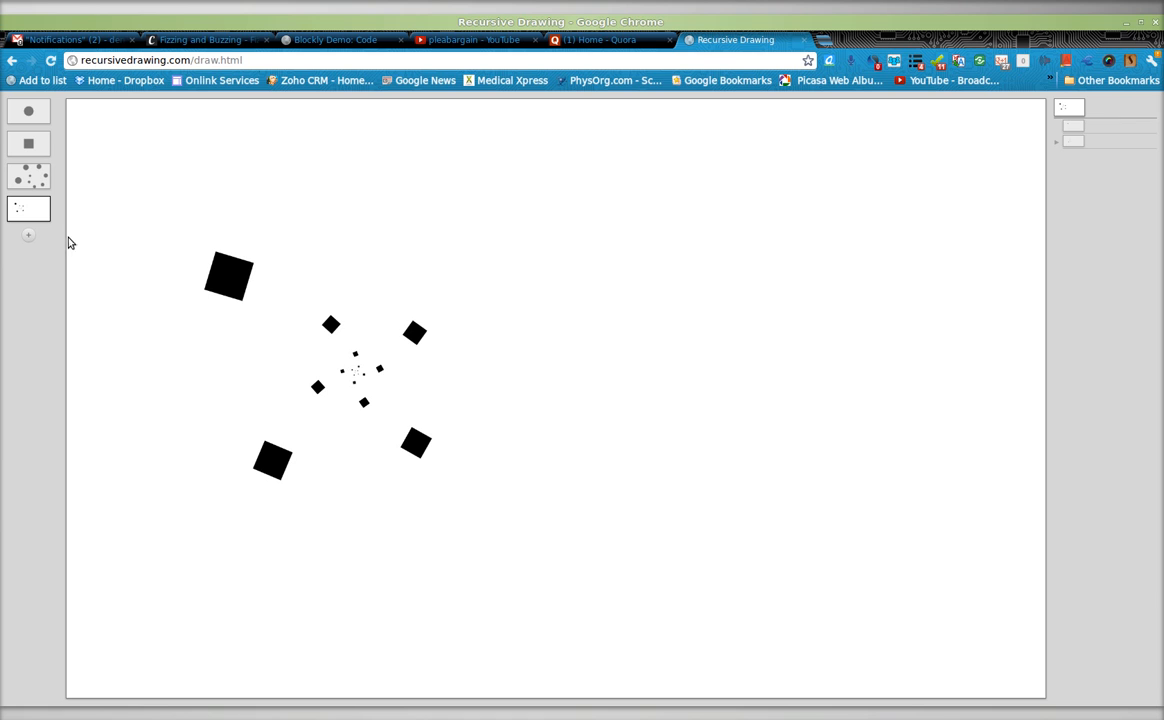
# Step: Start a blank drawing with one circle, resize it around its centre and undo the resize
pyautogui.click(29, 238)
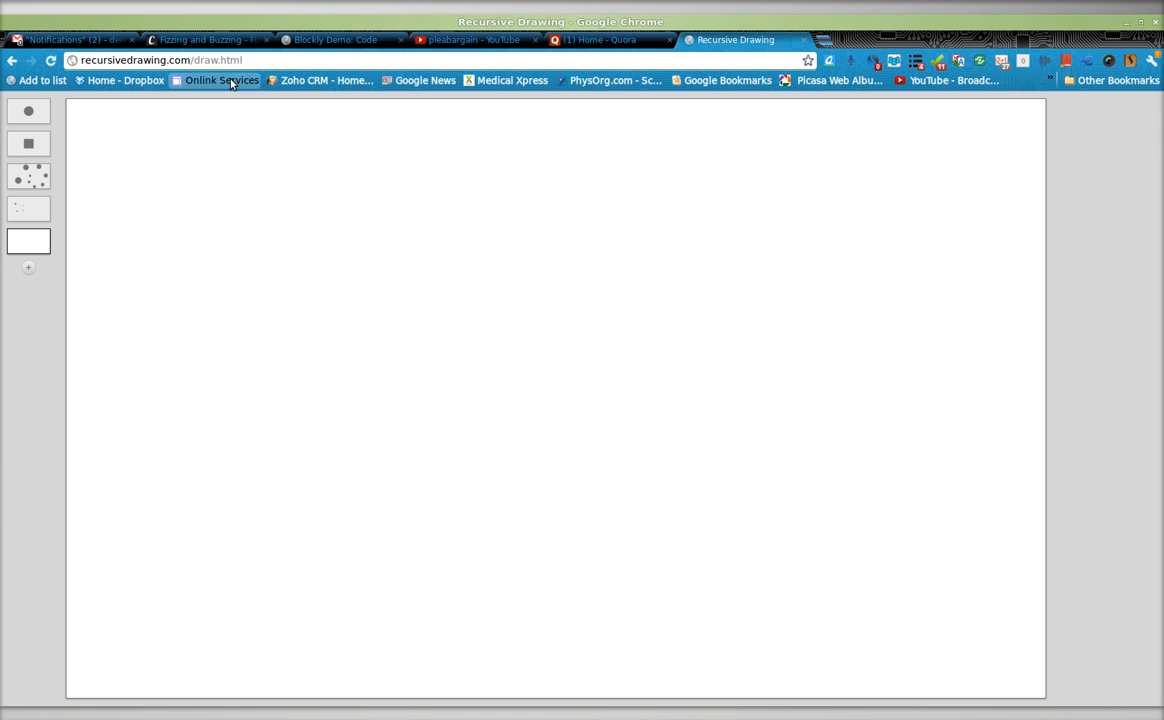
pyautogui.click(29, 112)
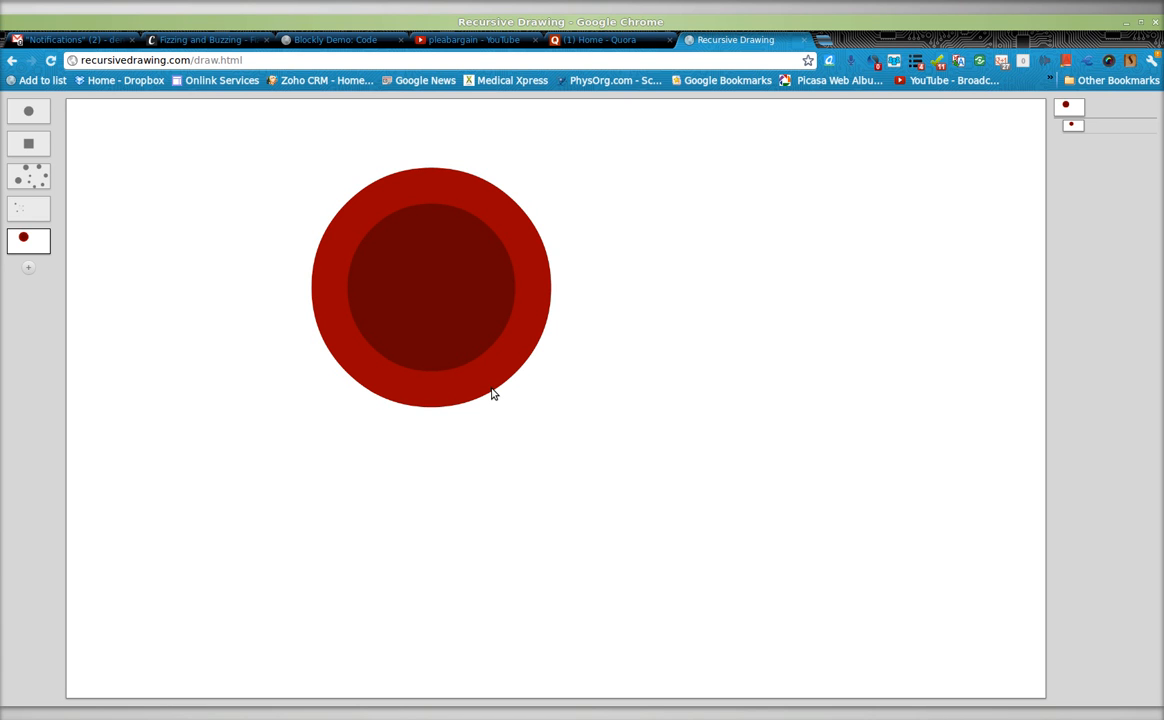
pyautogui.moveTo(492, 394); pyautogui.dragTo(465, 333)
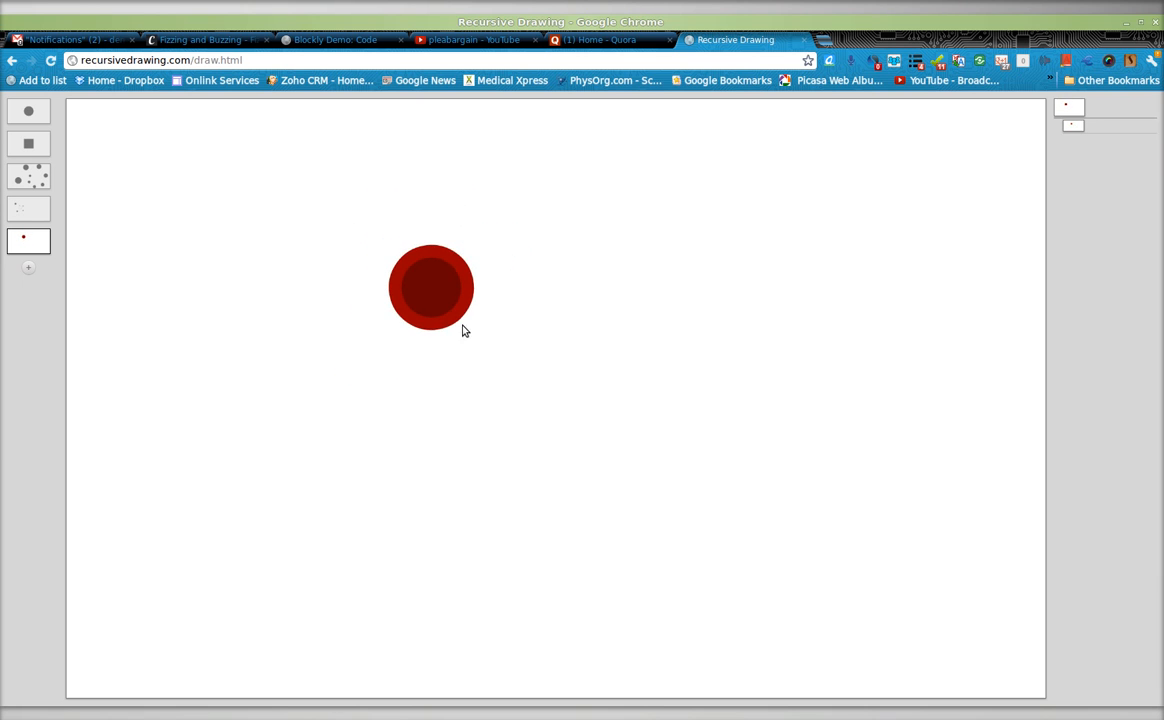
pyautogui.moveTo(465, 333); pyautogui.dragTo(487, 371)
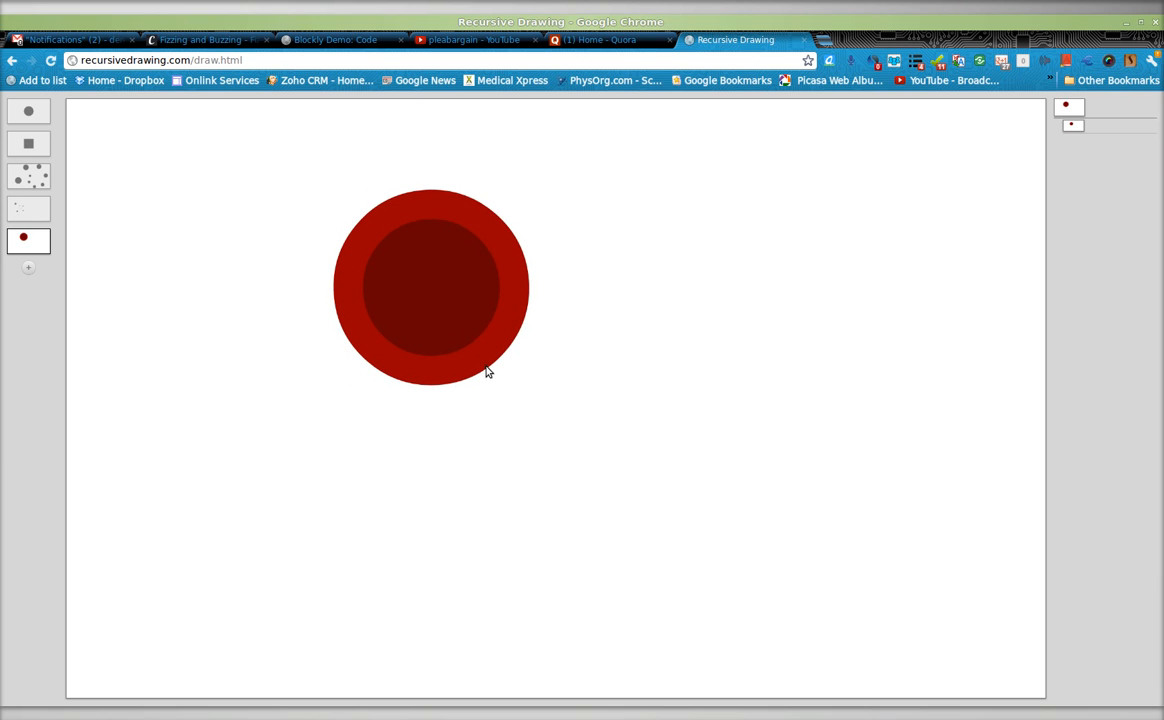
pyautogui.hotkey('ctrl', 'z')
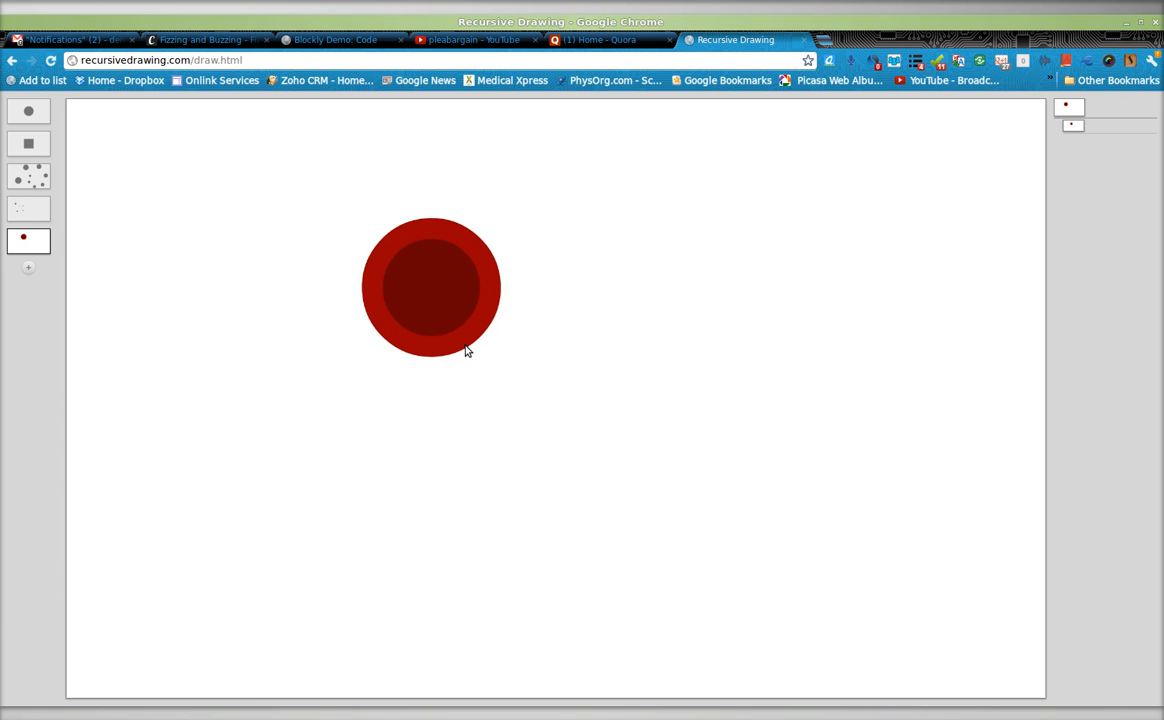
# Step: Start a blank drawing with a small circle at top-left and a larger circle below right
pyautogui.click(29, 270)
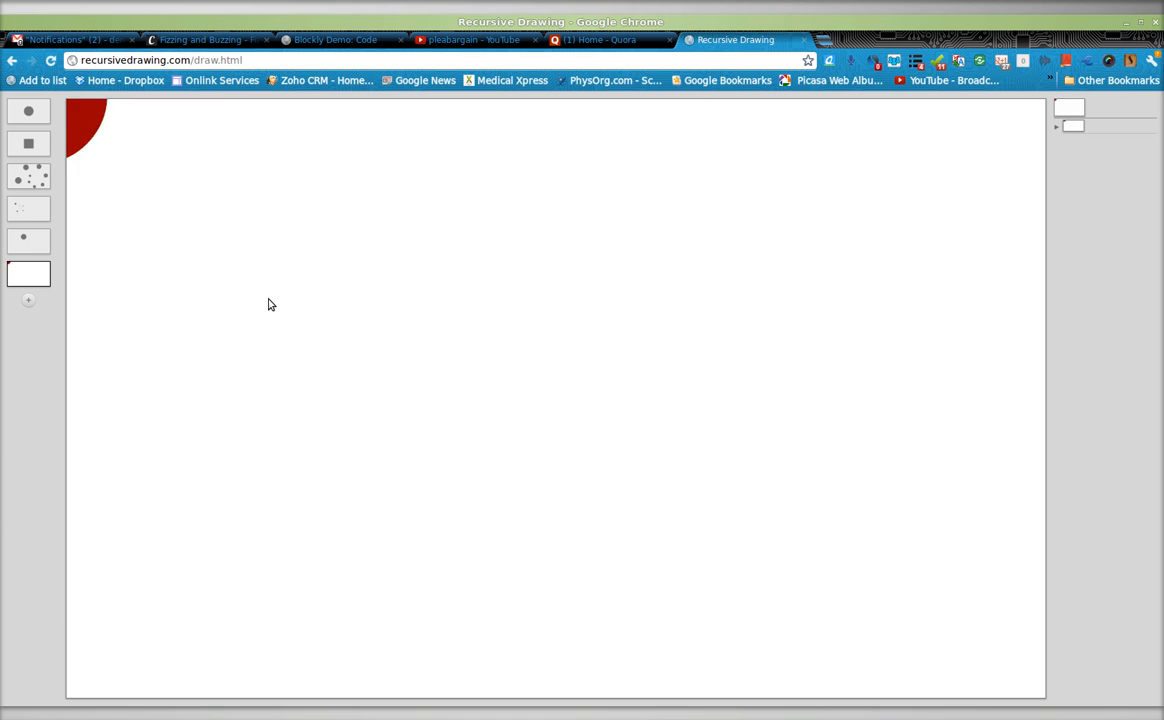
pyautogui.moveTo(268, 304); pyautogui.dragTo(350, 399)
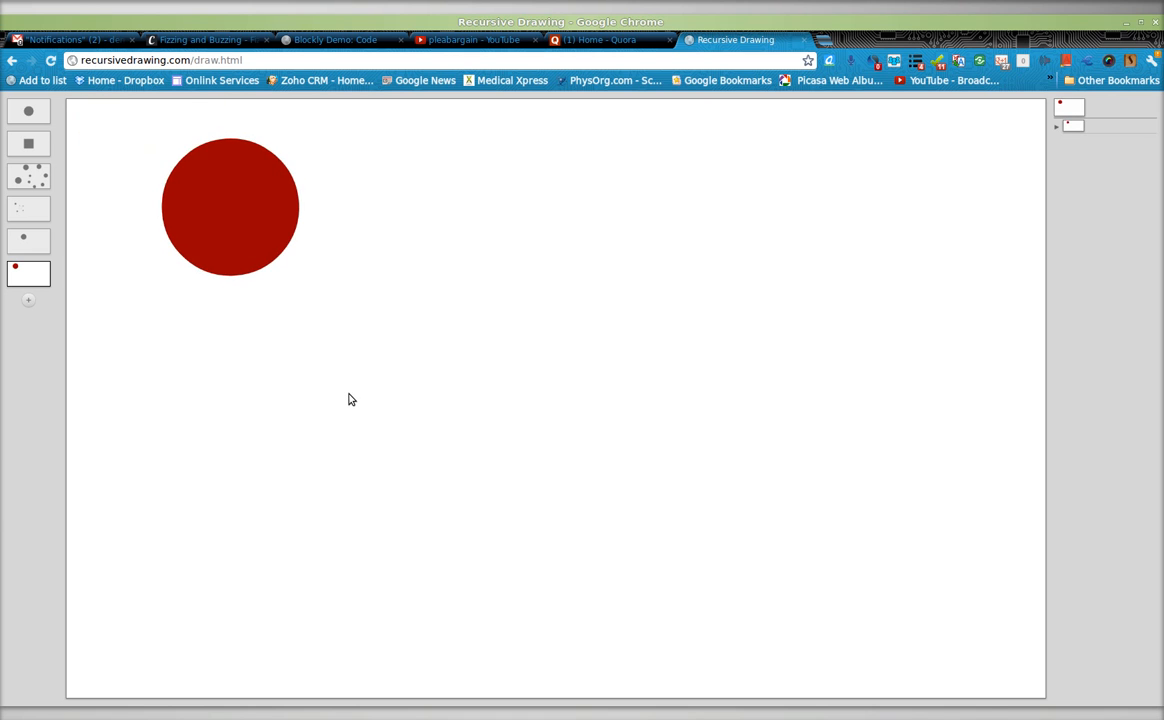
pyautogui.moveTo(268, 268); pyautogui.dragTo(253, 238)
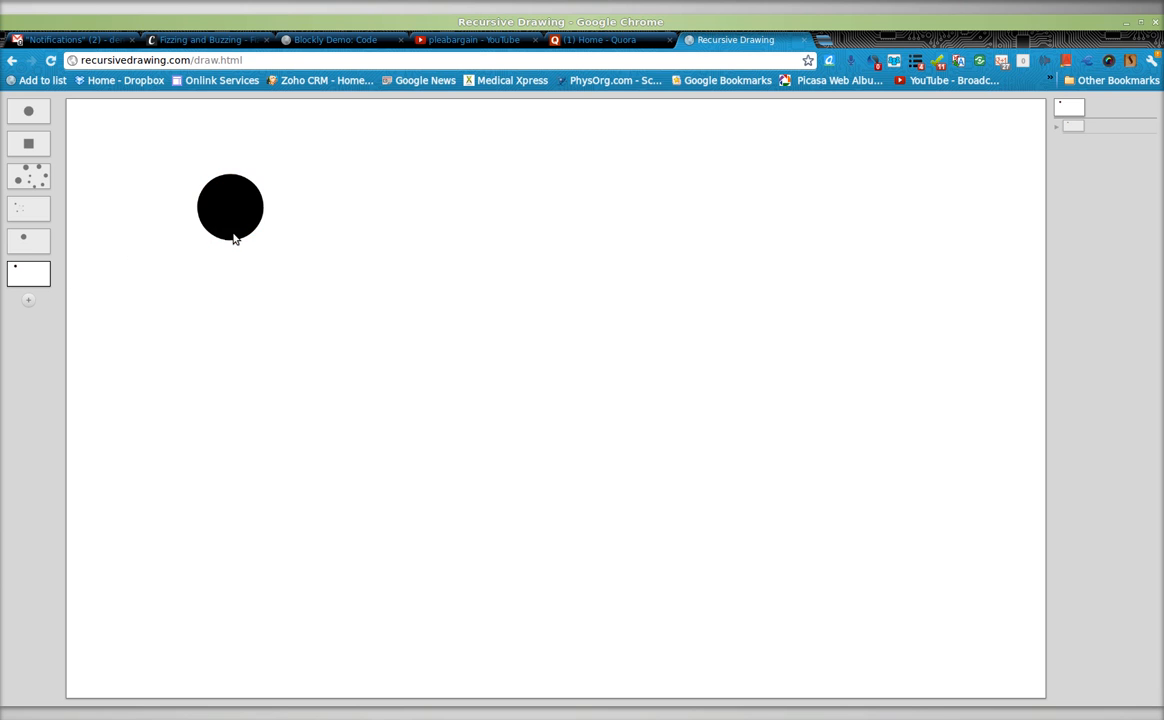
pyautogui.click(925, 222)
pyautogui.moveTo(38, 245); pyautogui.dragTo(449, 351)
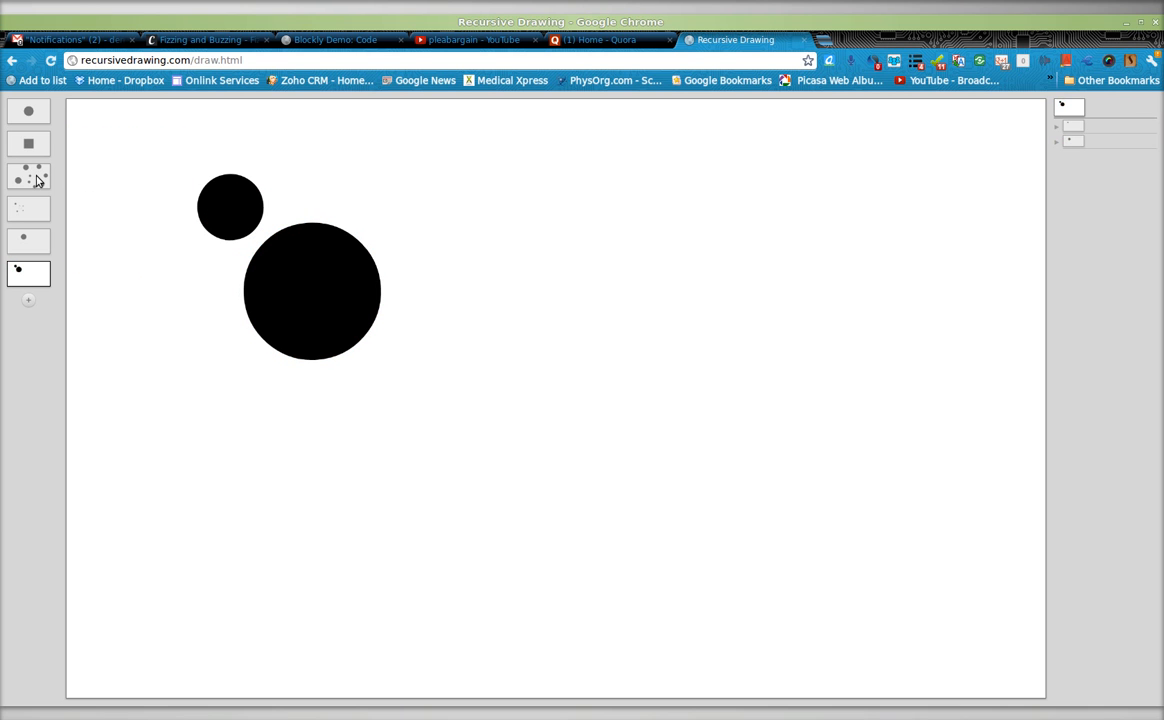
# Step: Nest the scattered-dots drawing inside it, then start another drawing filled with that circle pattern
pyautogui.moveTo(37, 180); pyautogui.dragTo(466, 329)
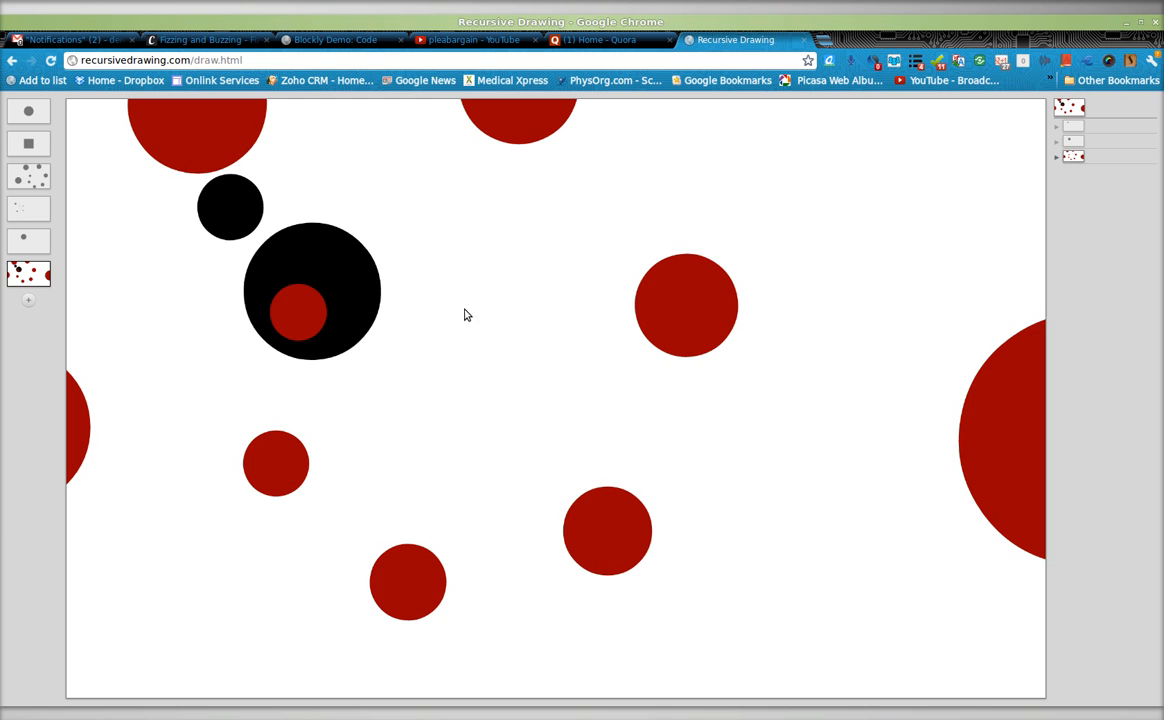
pyautogui.click(29, 302)
pyautogui.moveTo(33, 279); pyautogui.dragTo(296, 304)
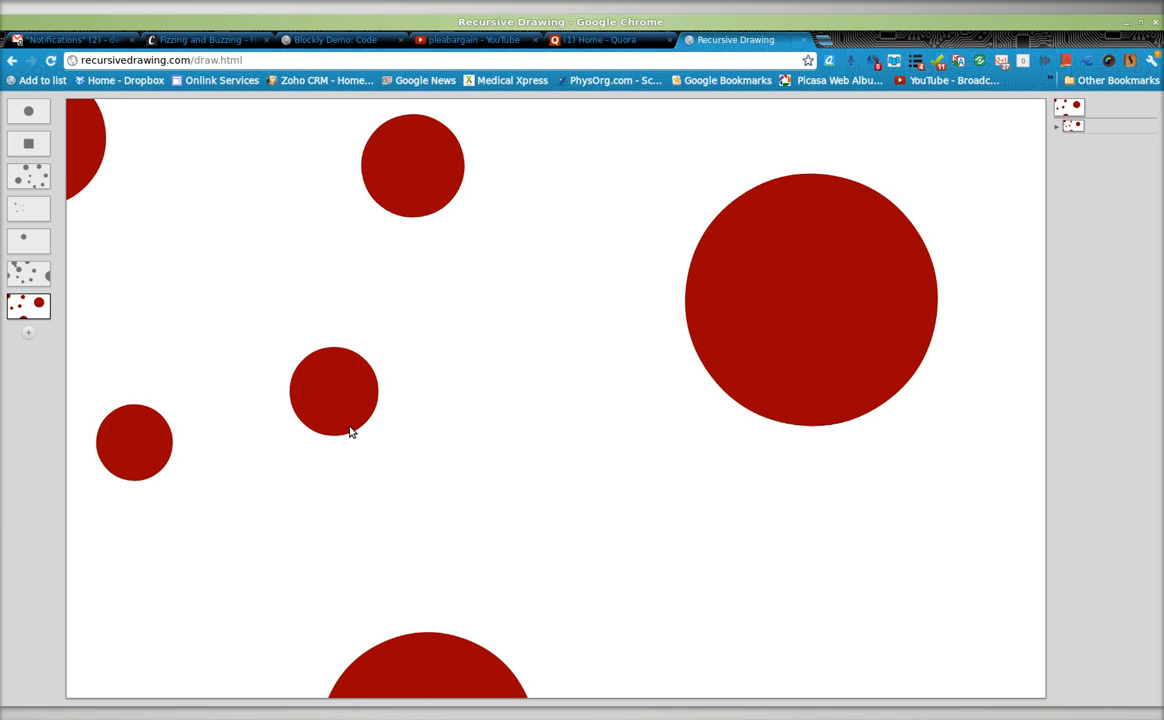
pyautogui.scroll(-2, 348, 430)
pyautogui.scroll(-2, 345, 425)
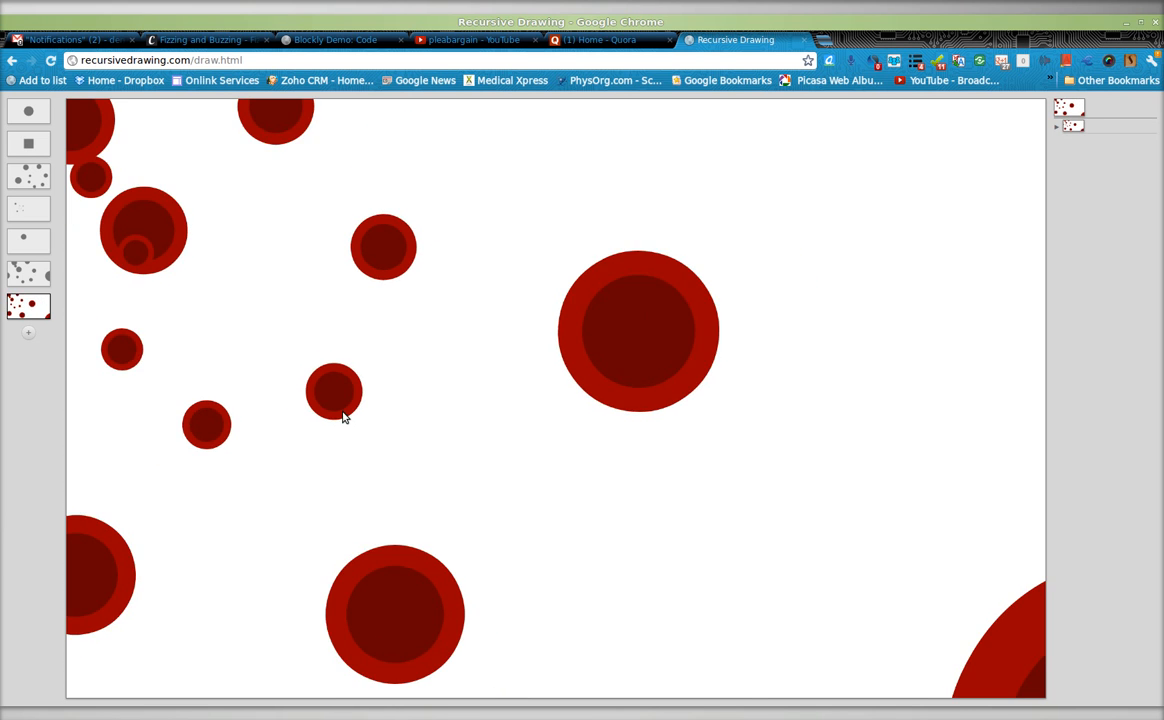
pyautogui.scroll(-1, 343, 420)
pyautogui.scroll(-1, 342, 417)
pyautogui.scroll(-1, 342, 415)
pyautogui.scroll(-1, 343, 412)
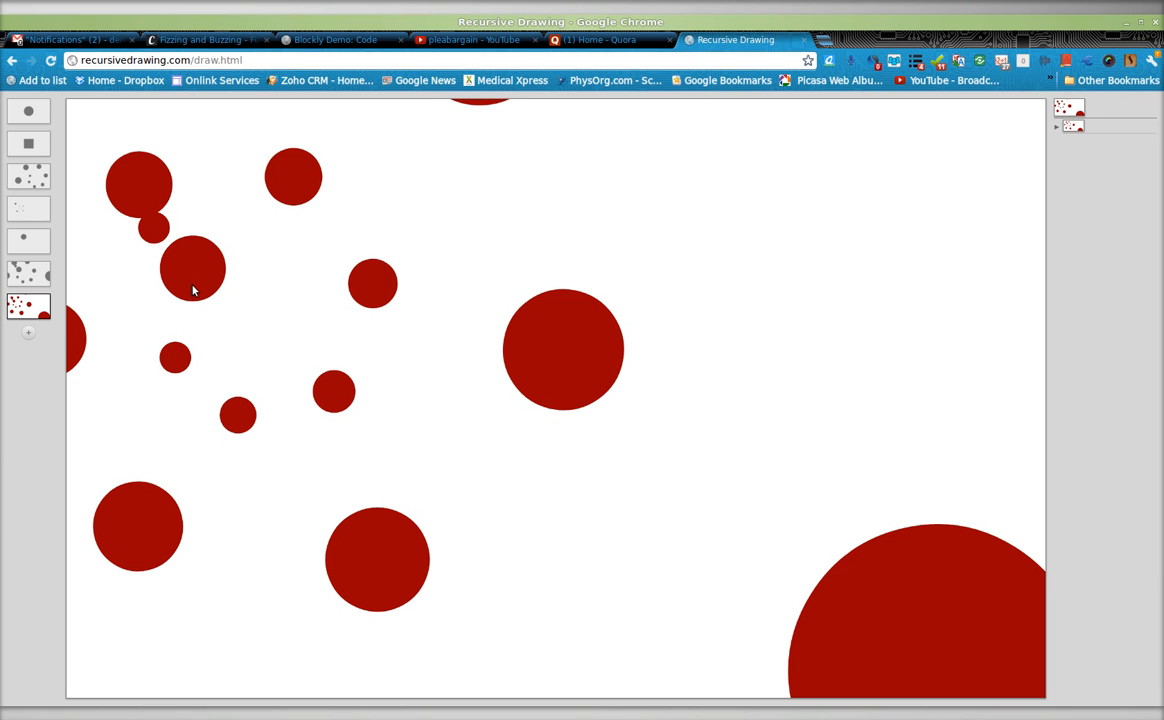
# Step: Start a blank drawing with a square shrunk and rotated into a diamond
pyautogui.click(29, 334)
pyautogui.moveTo(28, 143); pyautogui.dragTo(387, 330)
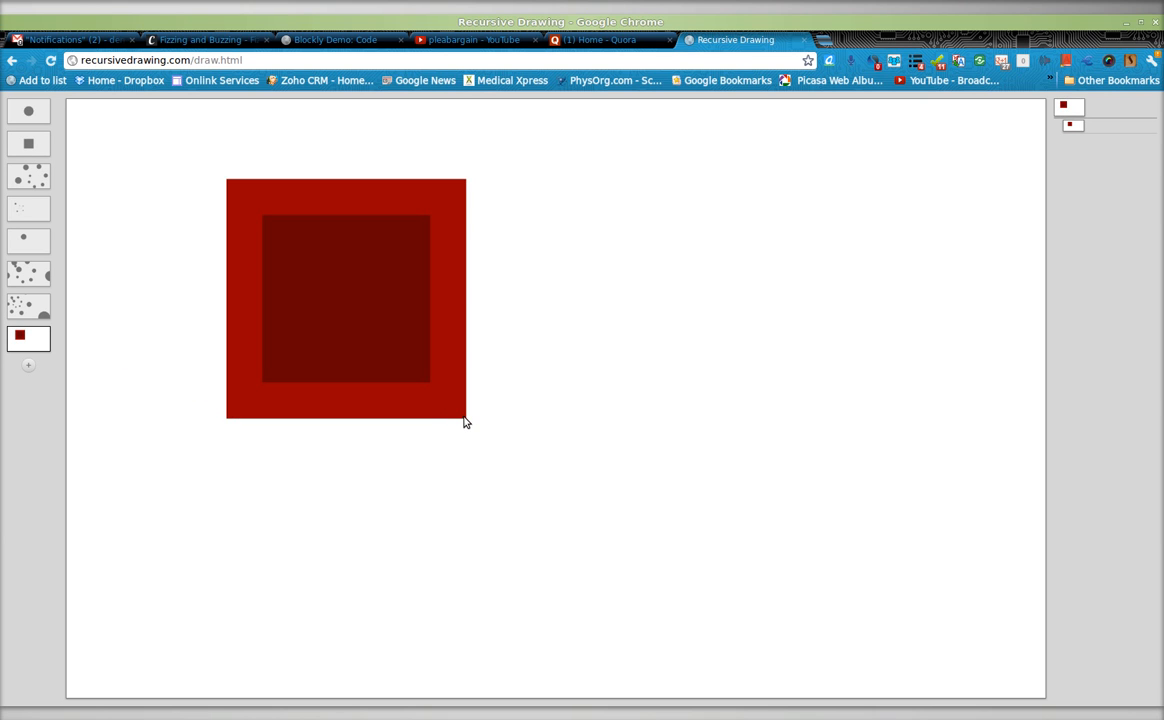
pyautogui.moveTo(429, 382)
pyautogui.mouseDown()
pyautogui.moveTo(410, 291)
pyautogui.moveTo(392, 299)
pyautogui.mouseUp()
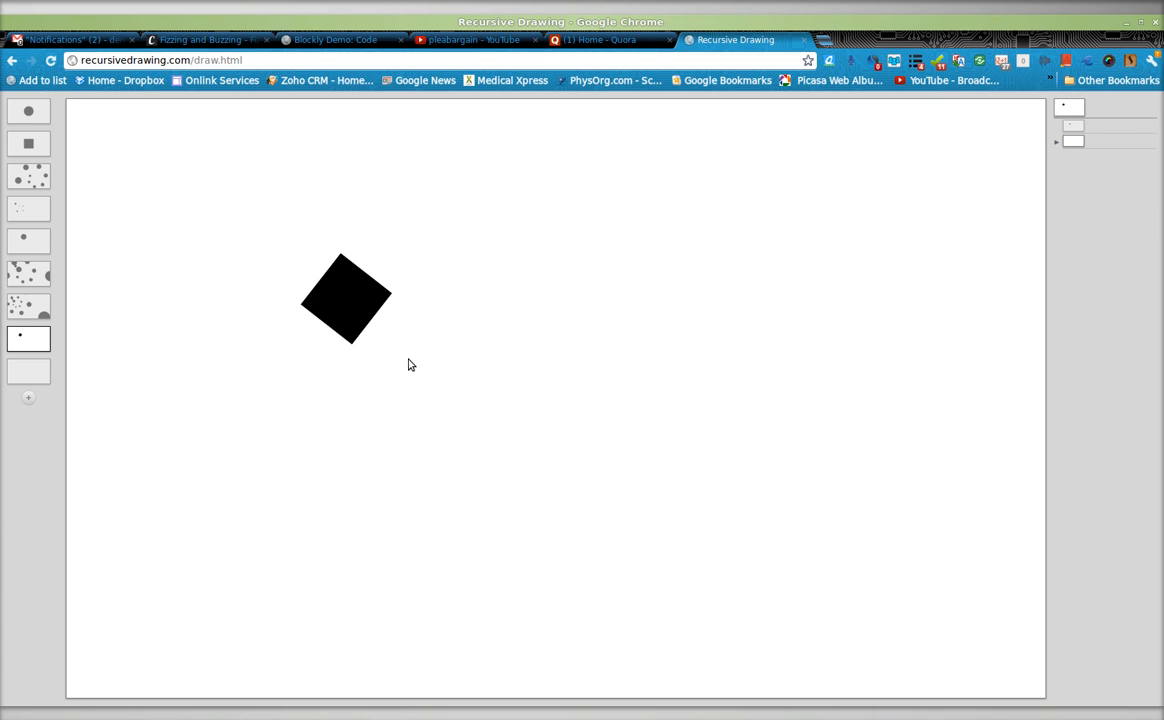
# Step: Nest the drawing inside itself and stretch the copy into a diamond chain across the canvas, rotating the pattern
pyautogui.moveTo(28, 335); pyautogui.dragTo(70, 318)
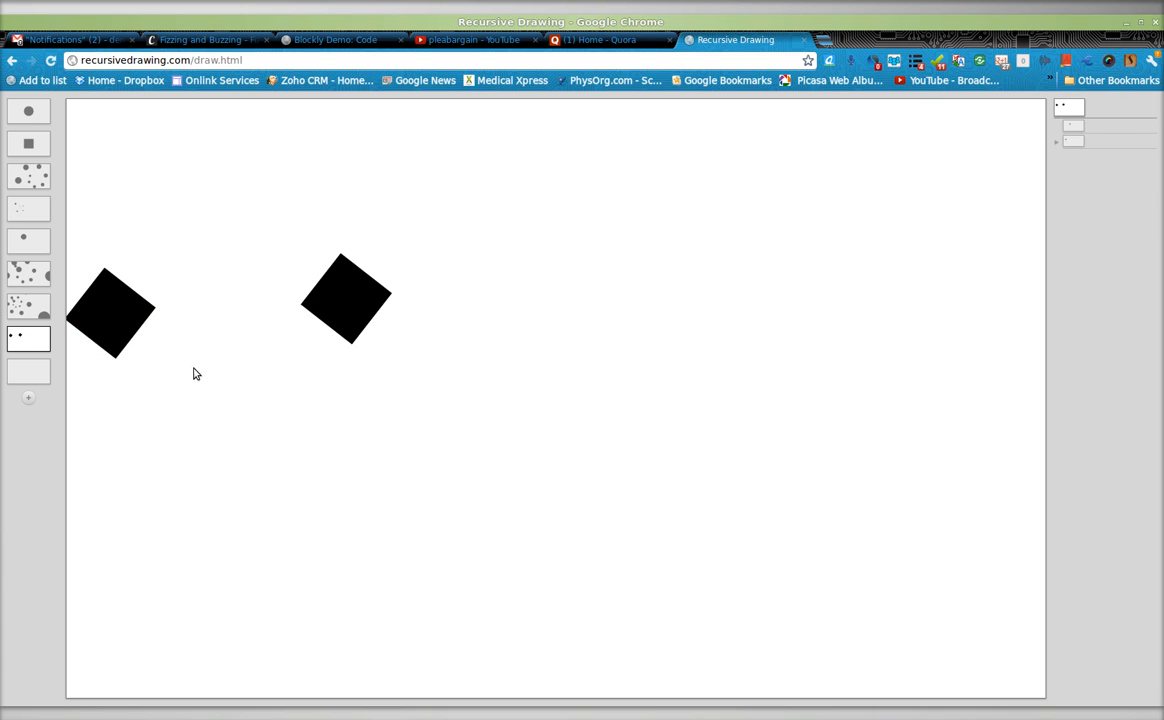
pyautogui.moveTo(374, 380); pyautogui.dragTo(541, 331)
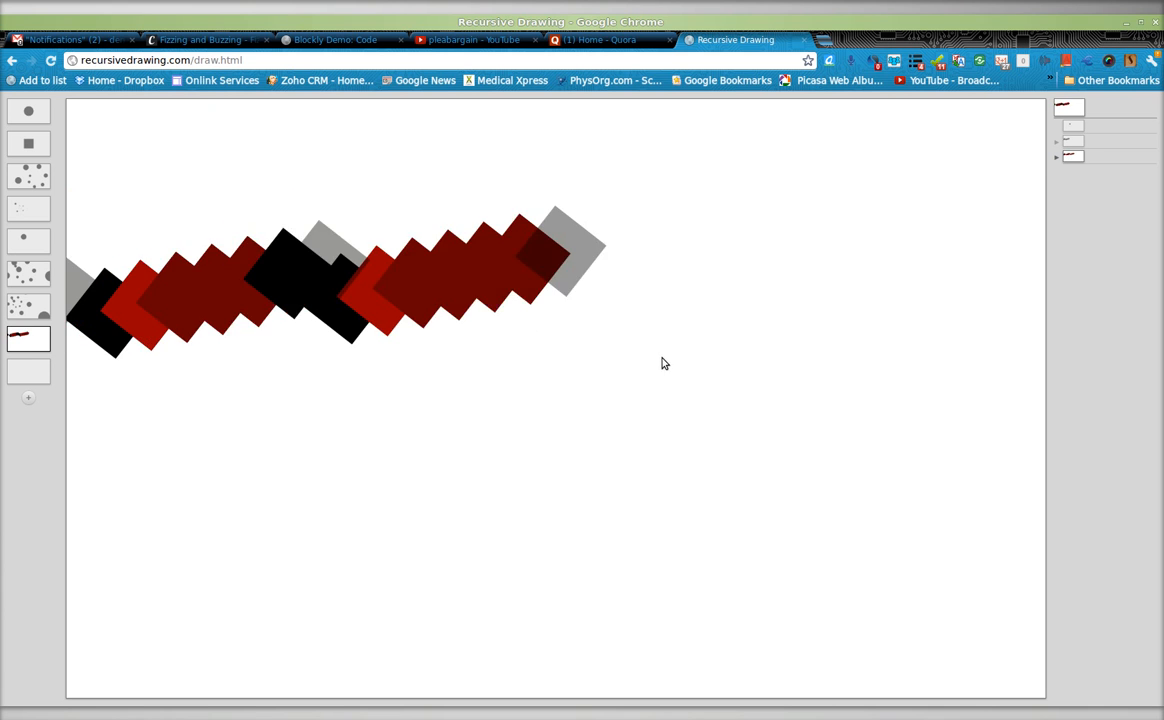
pyautogui.moveTo(541, 331)
pyautogui.mouseDown()
pyautogui.moveTo(677, 388)
pyautogui.moveTo(683, 403)
pyautogui.moveTo(767, 388)
pyautogui.moveTo(745, 392)
pyautogui.mouseUp()
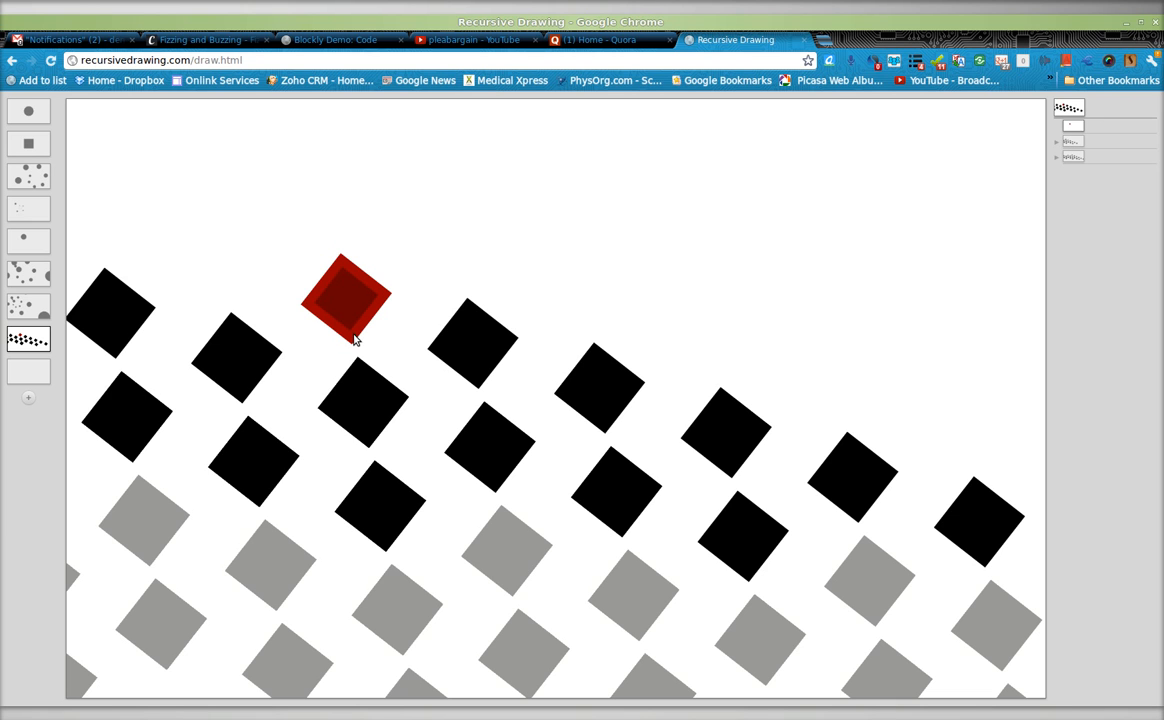
pyautogui.moveTo(354, 340)
pyautogui.mouseDown()
pyautogui.moveTo(378, 332)
pyautogui.moveTo(357, 318)
pyautogui.mouseUp()
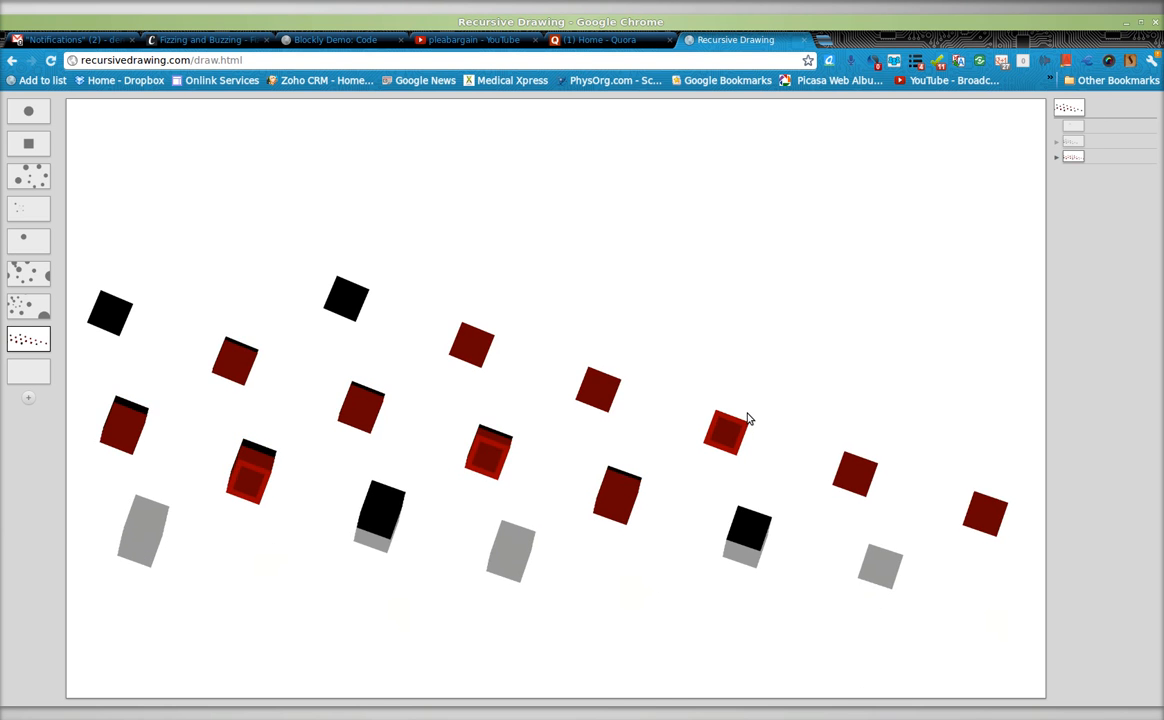
# Step: Enlarge and straighten the square into a dense cascade, then return to the scattered-circles drawing
pyautogui.moveTo(748, 419)
pyautogui.mouseDown()
pyautogui.moveTo(733, 462)
pyautogui.moveTo(727, 430)
pyautogui.mouseUp()
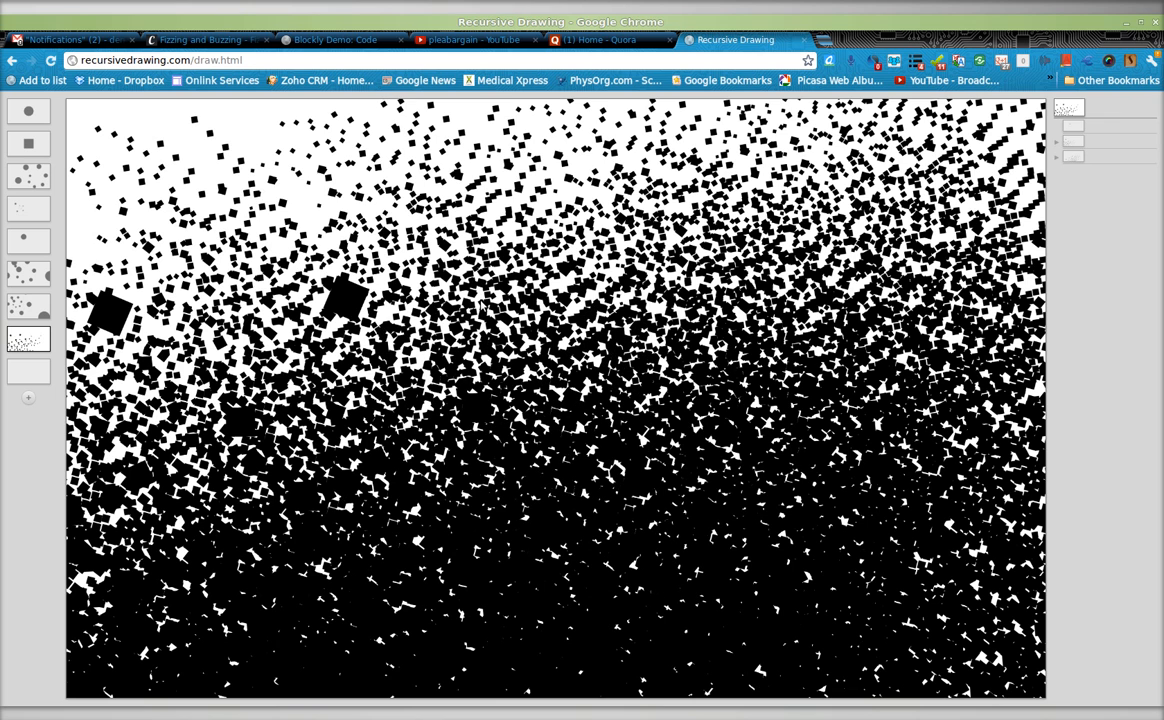
pyautogui.click(24, 313)
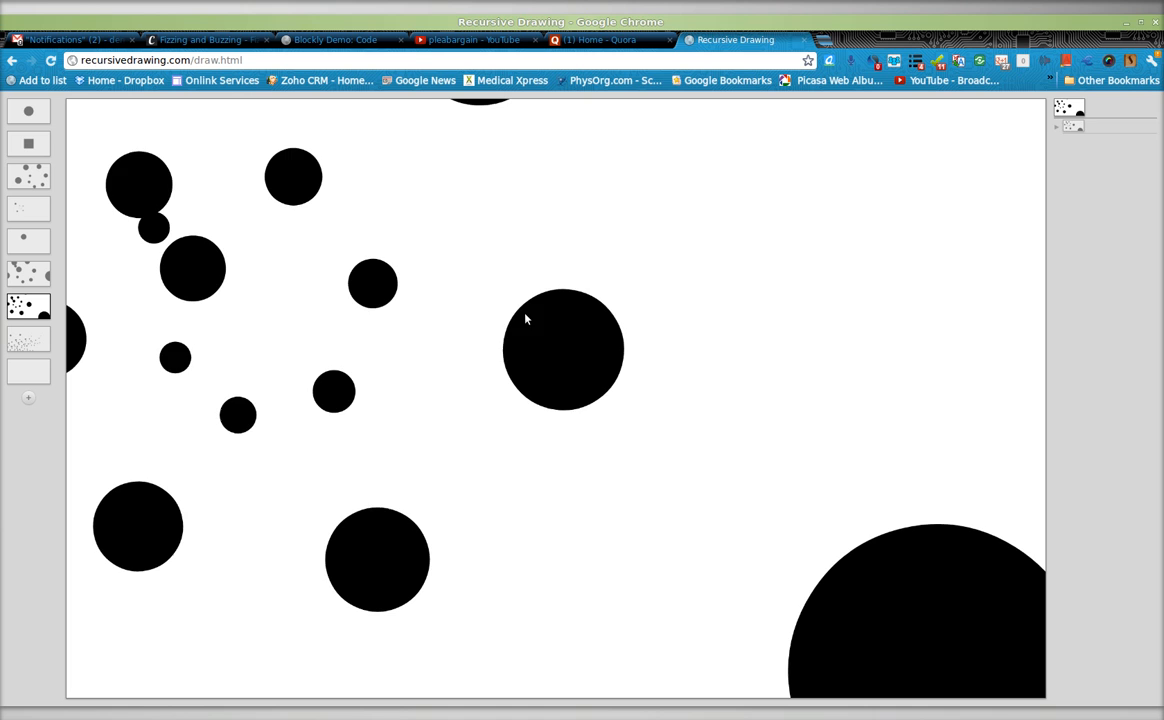
# Step: Delete the old red-circle shape, clearing the canvas
pyautogui.rightClick(537, 342)
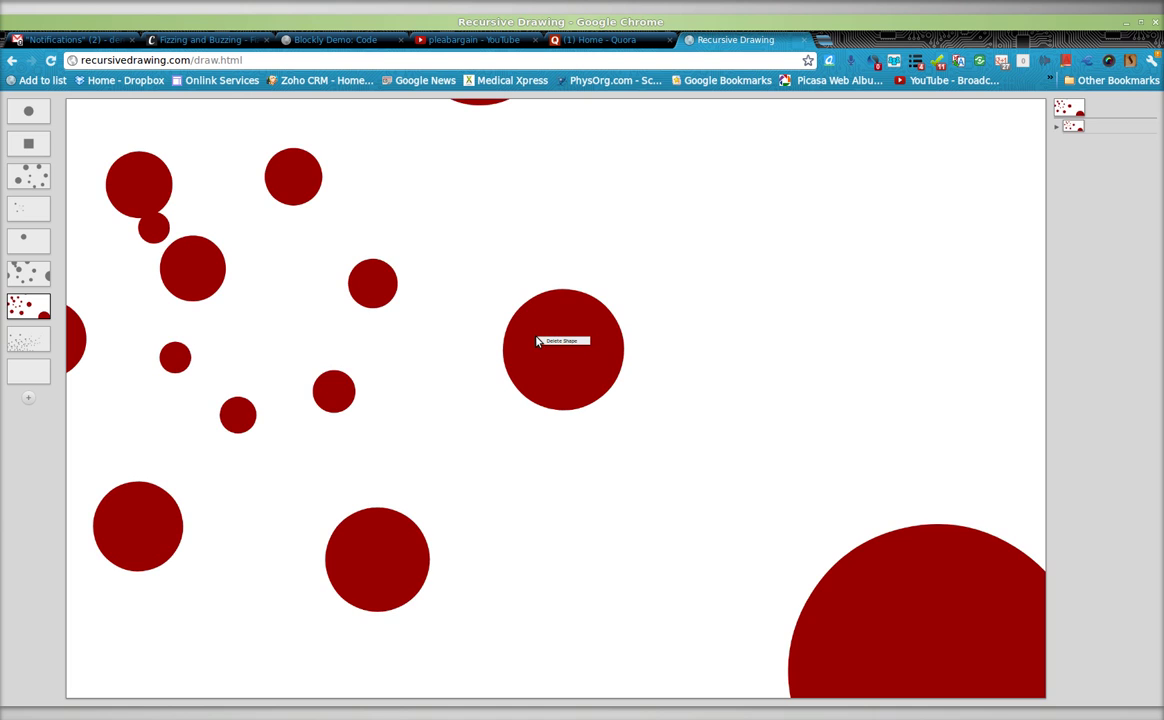
pyautogui.click(491, 262)
pyautogui.rightClick(380, 285)
pyautogui.click(398, 288)
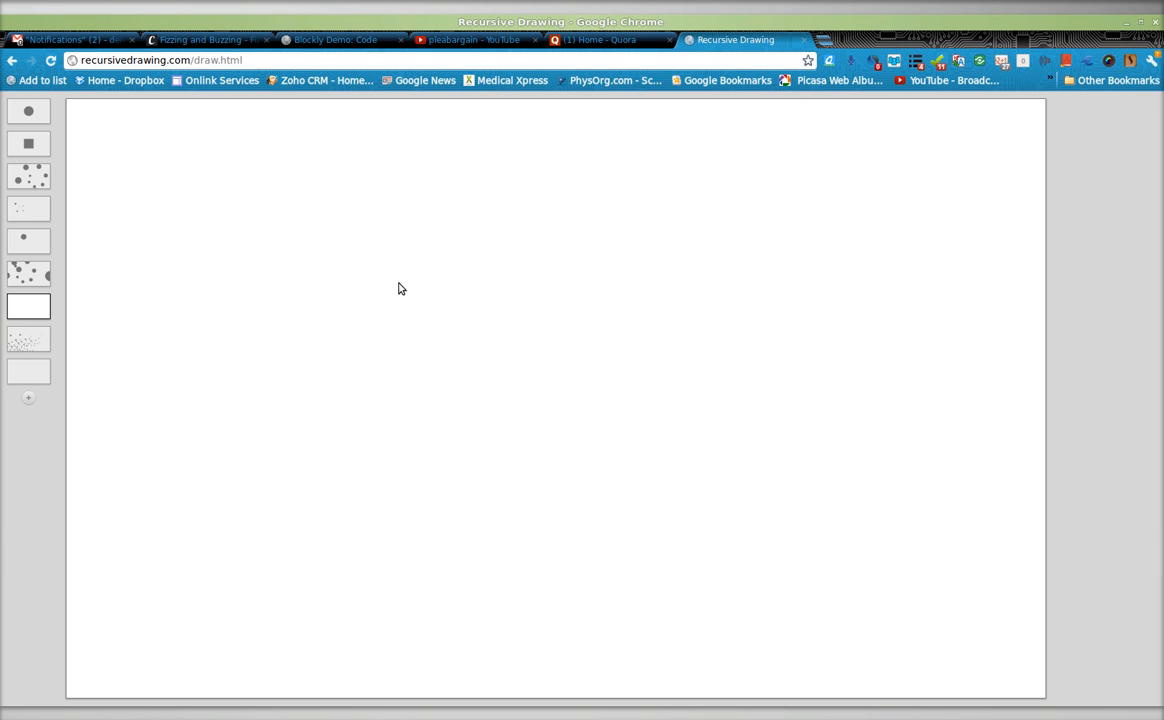
# Step: Place a smaller black circle and nest the drawing in itself so copies spiral inward on the right
pyautogui.moveTo(252, 280); pyautogui.dragTo(325, 336)
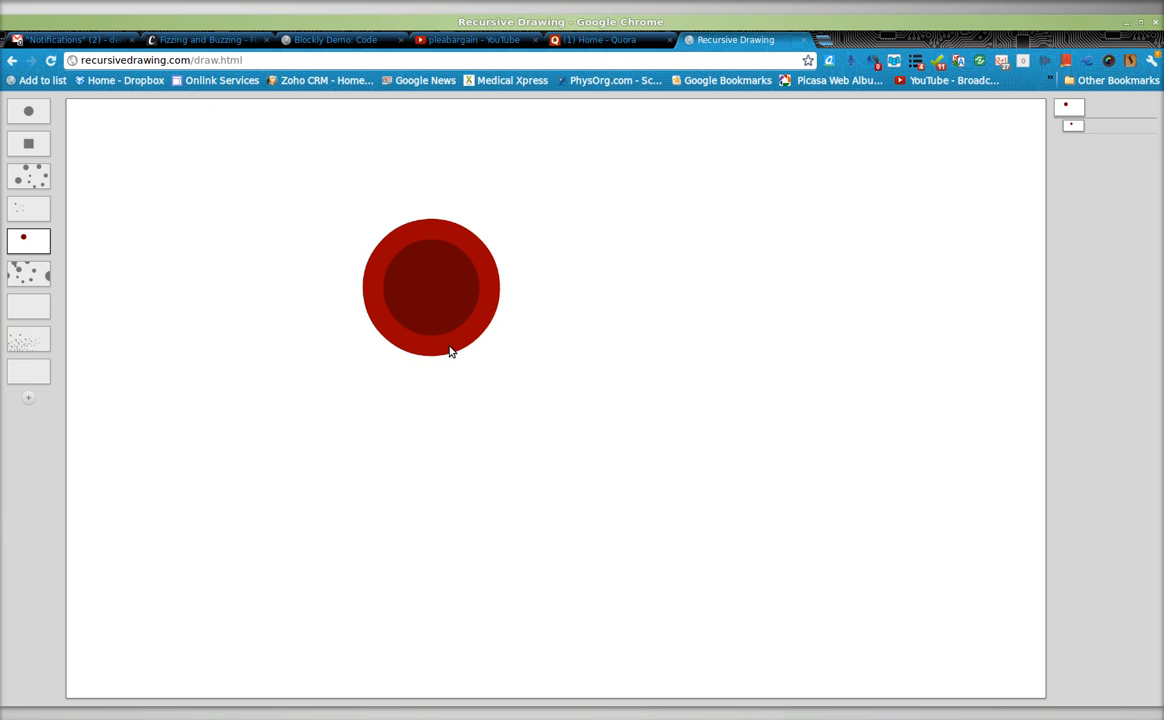
pyautogui.moveTo(449, 351); pyautogui.dragTo(442, 333)
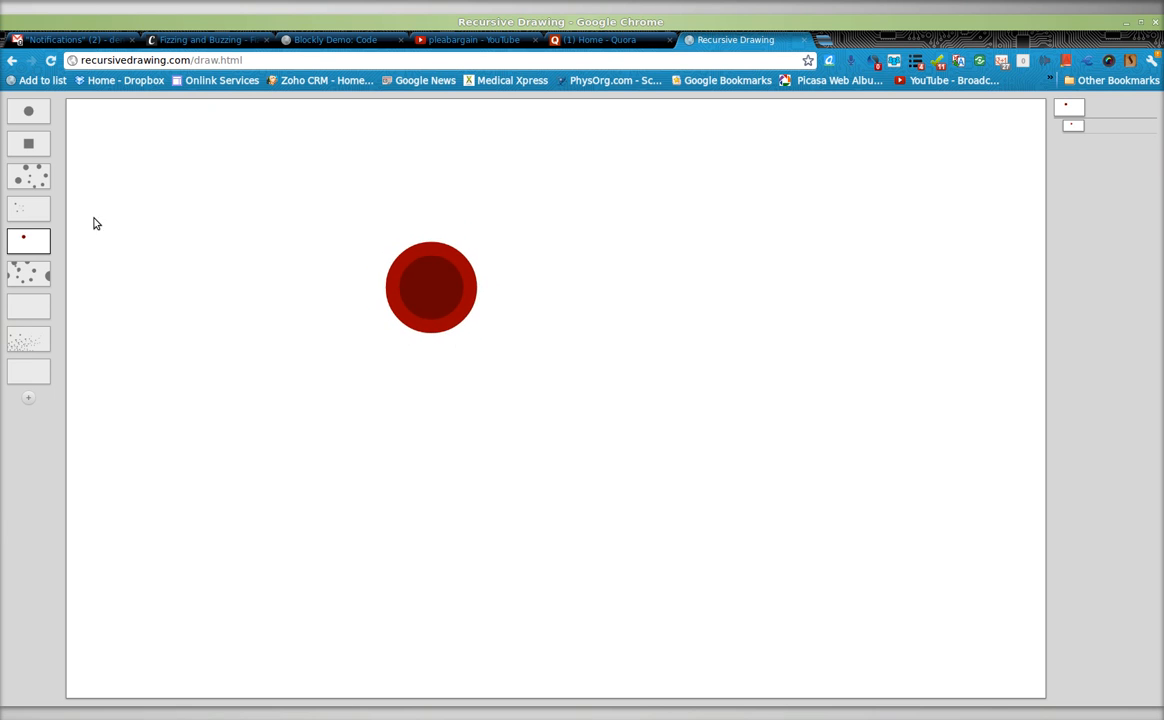
pyautogui.moveTo(28, 240); pyautogui.dragTo(110, 262)
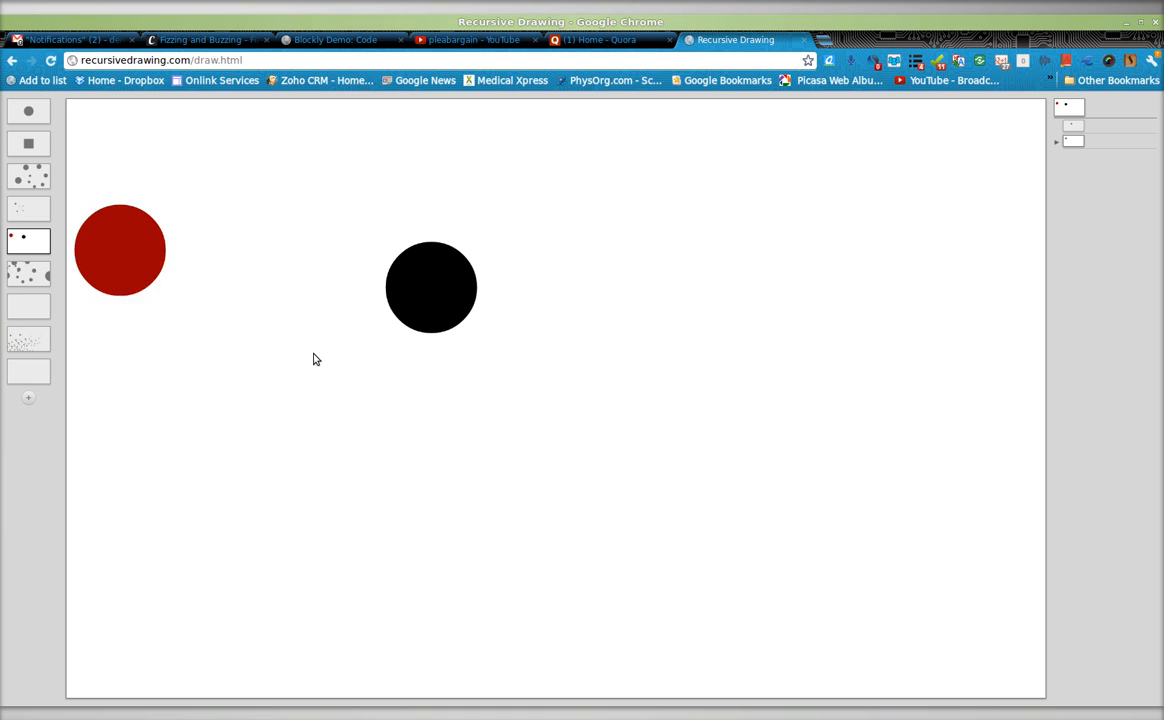
pyautogui.moveTo(313, 359)
pyautogui.mouseDown()
pyautogui.moveTo(492, 435)
pyautogui.moveTo(641, 535)
pyautogui.moveTo(754, 542)
pyautogui.moveTo(741, 515)
pyautogui.moveTo(746, 593)
pyautogui.moveTo(735, 544)
pyautogui.mouseUp()
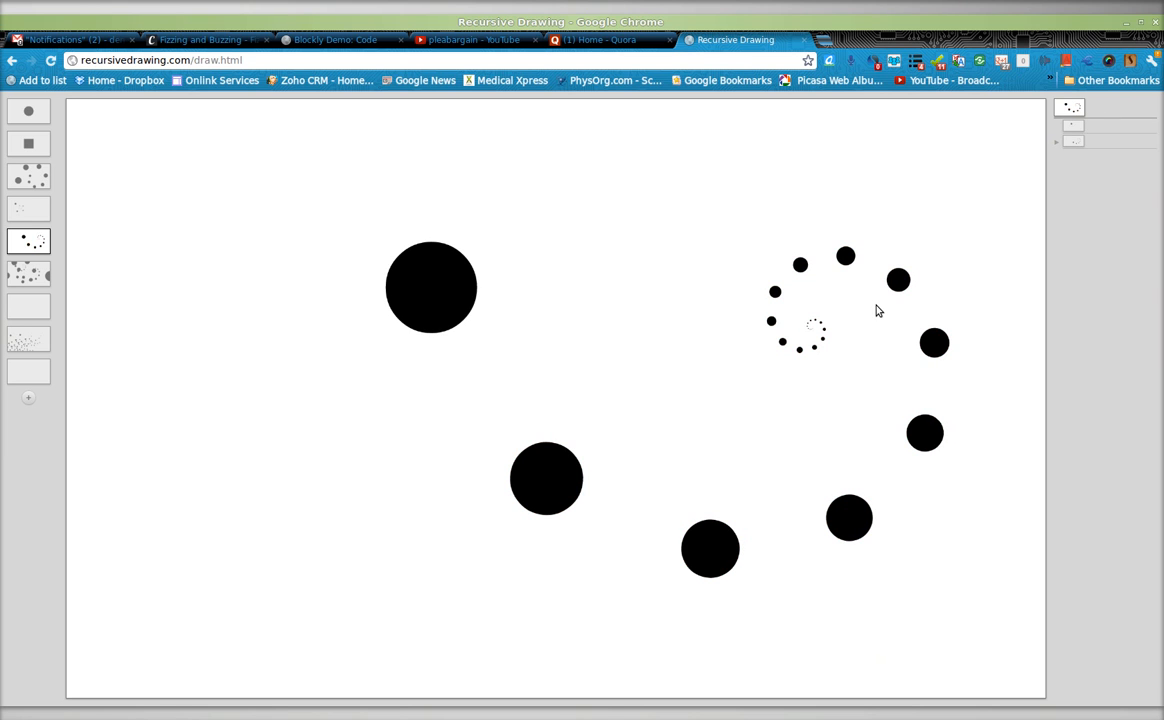
# Step: Expand the nested copies and scale one spiral circle up into dense overlapping circles
pyautogui.click(1073, 143)
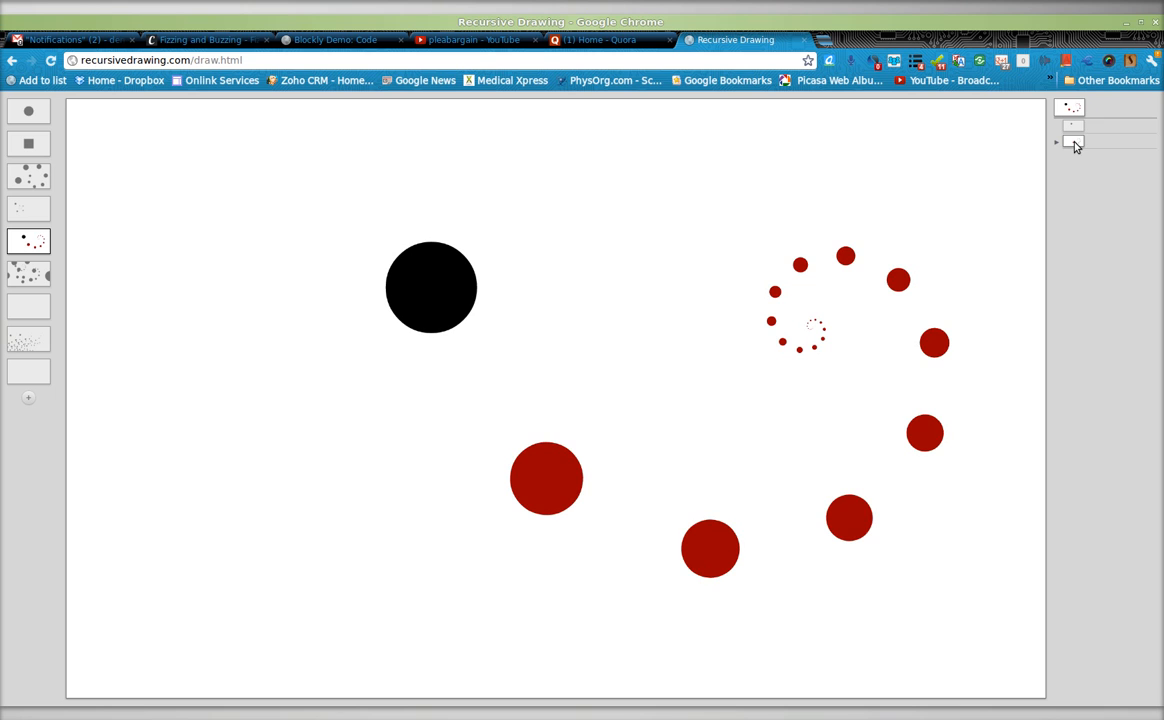
pyautogui.click(1057, 143)
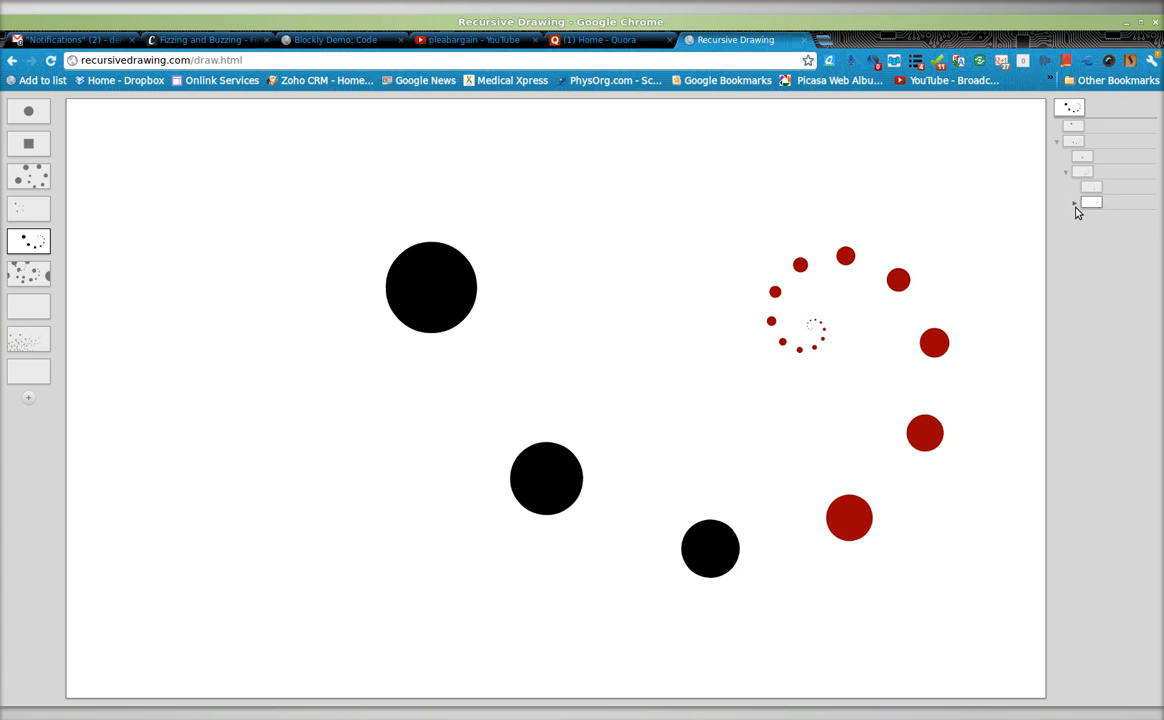
pyautogui.click(1075, 203)
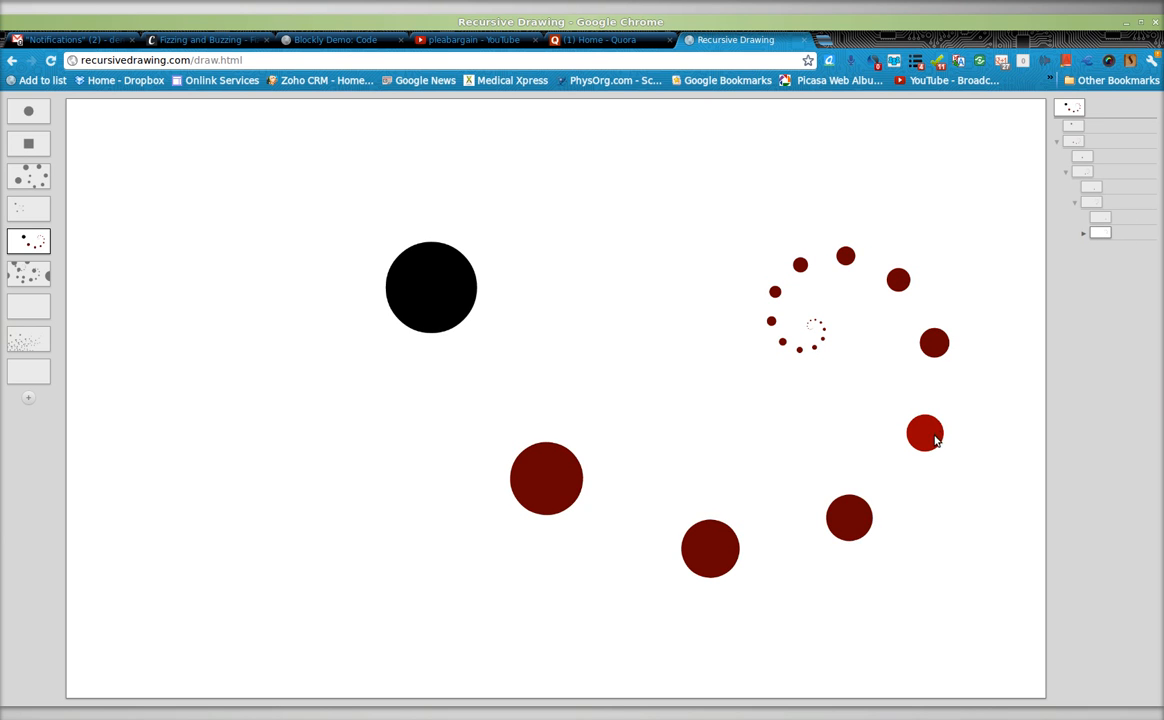
pyautogui.moveTo(941, 443); pyautogui.dragTo(943, 443)
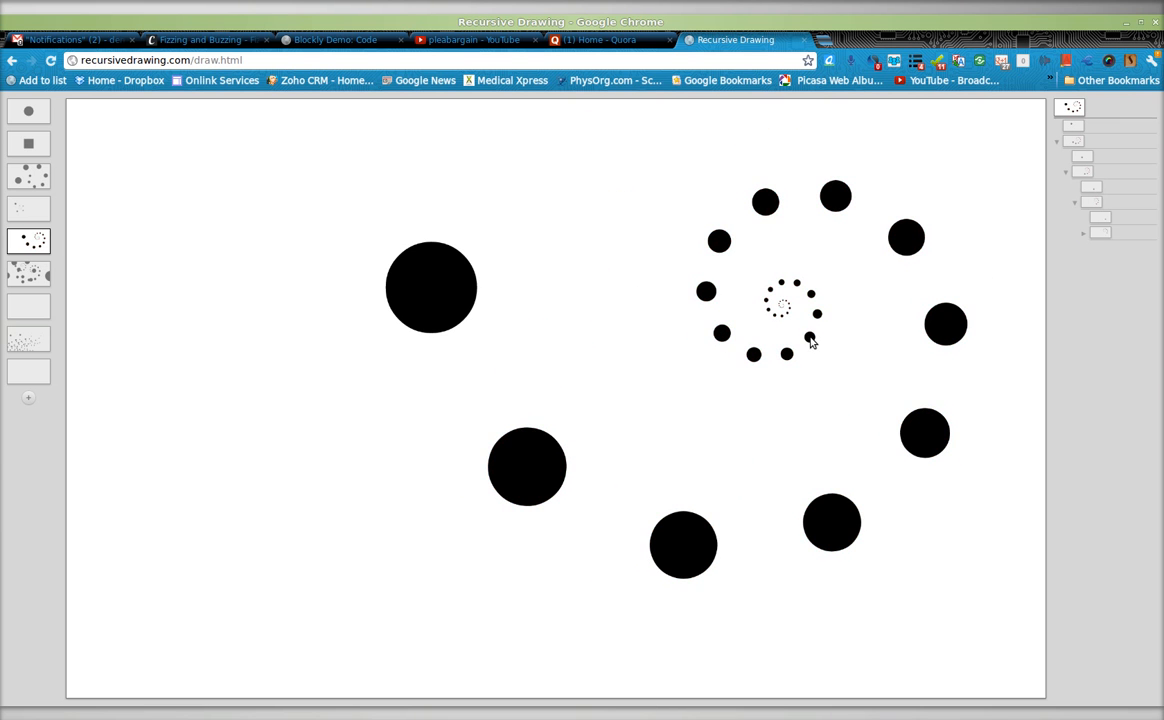
pyautogui.moveTo(821, 346); pyautogui.dragTo(792, 348)
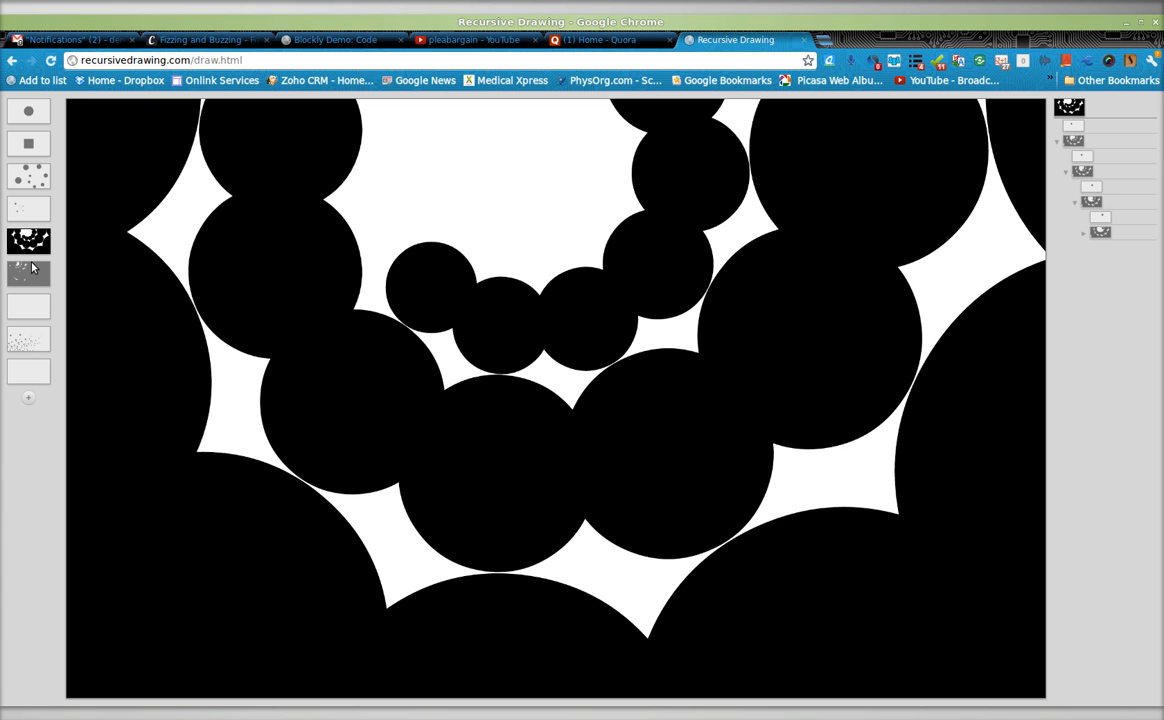
# Step: Switch to the empty drawing and place the dense circle pattern inside it
pyautogui.click(28, 372)
pyautogui.moveTo(35, 245); pyautogui.dragTo(447, 328)
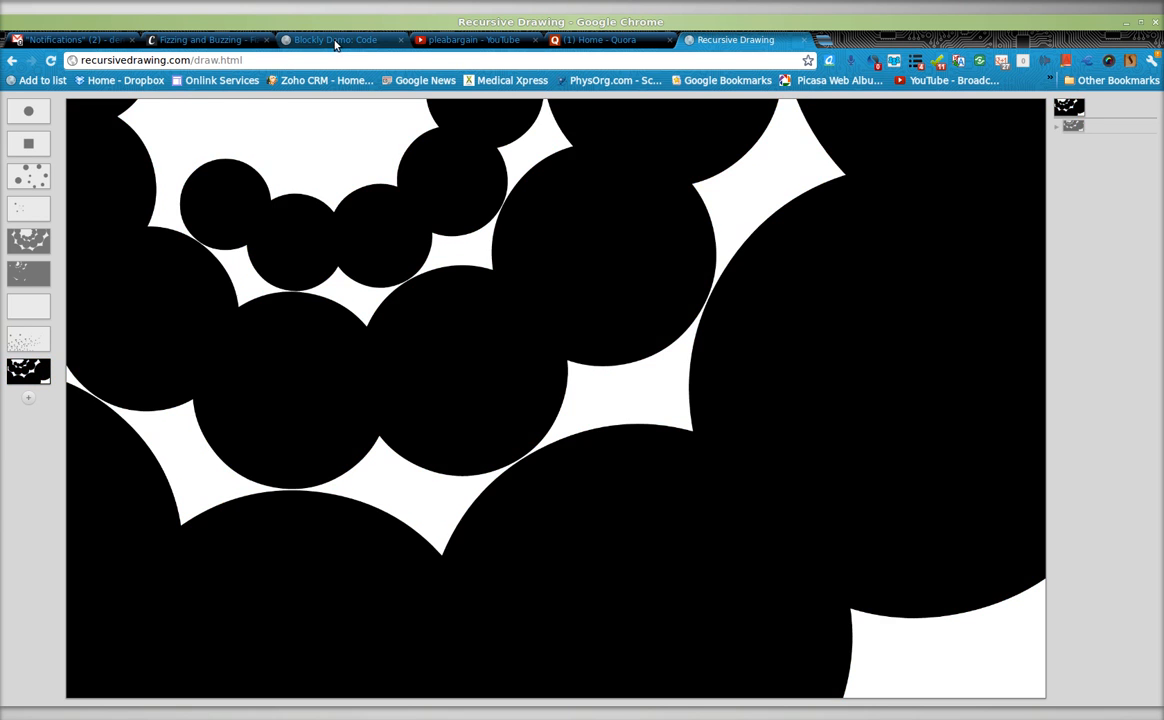
# Step: Switch to the Blockly Demo: Code browser tab to view the block workspace
pyautogui.click(336, 40)
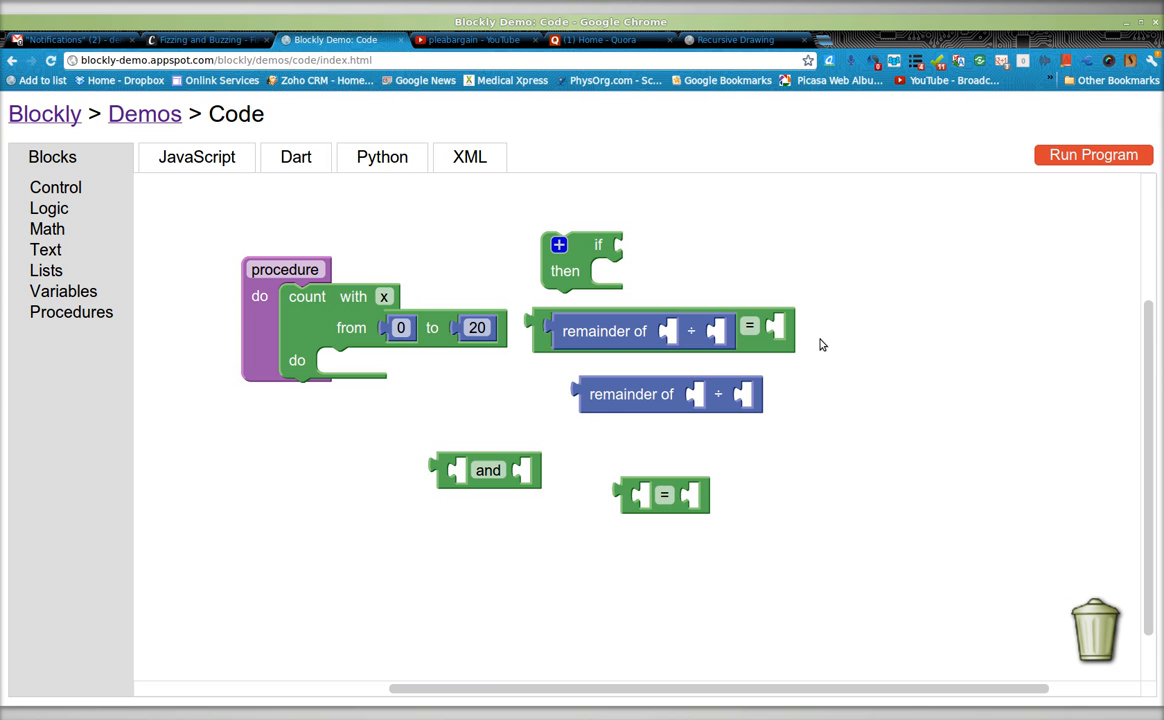
pyautogui.click(229, 45)
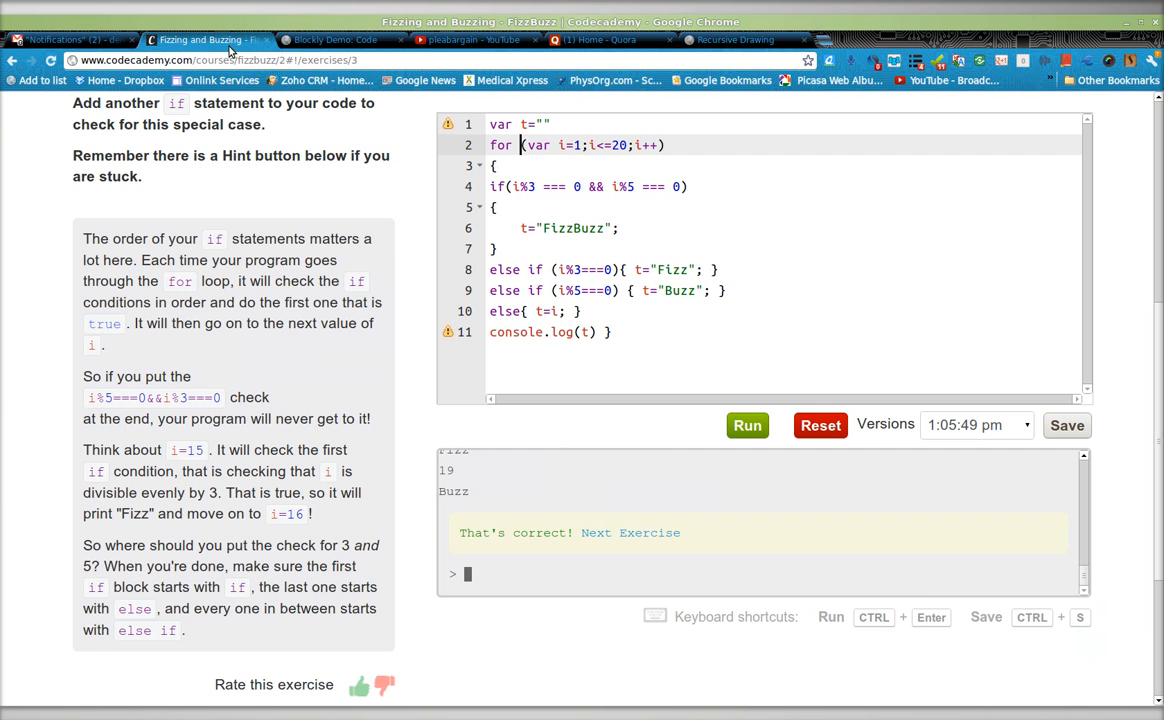
pyautogui.scroll(3, 360, 373)
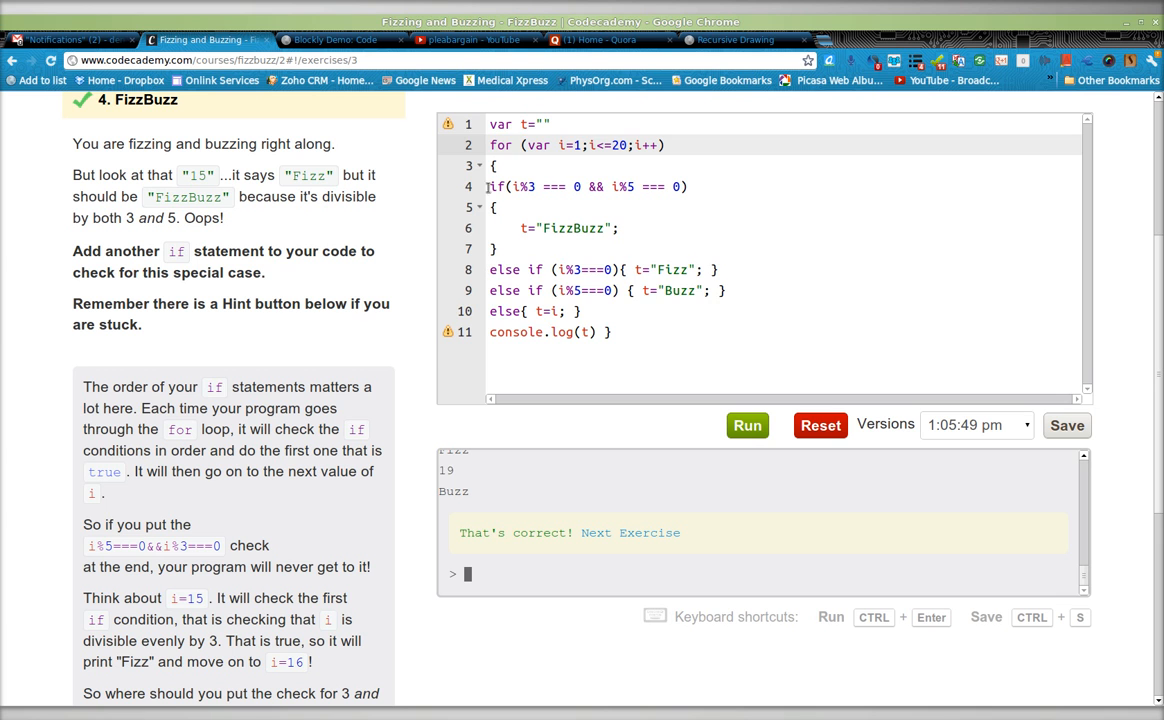
pyautogui.moveTo(489, 187); pyautogui.dragTo(727, 291)
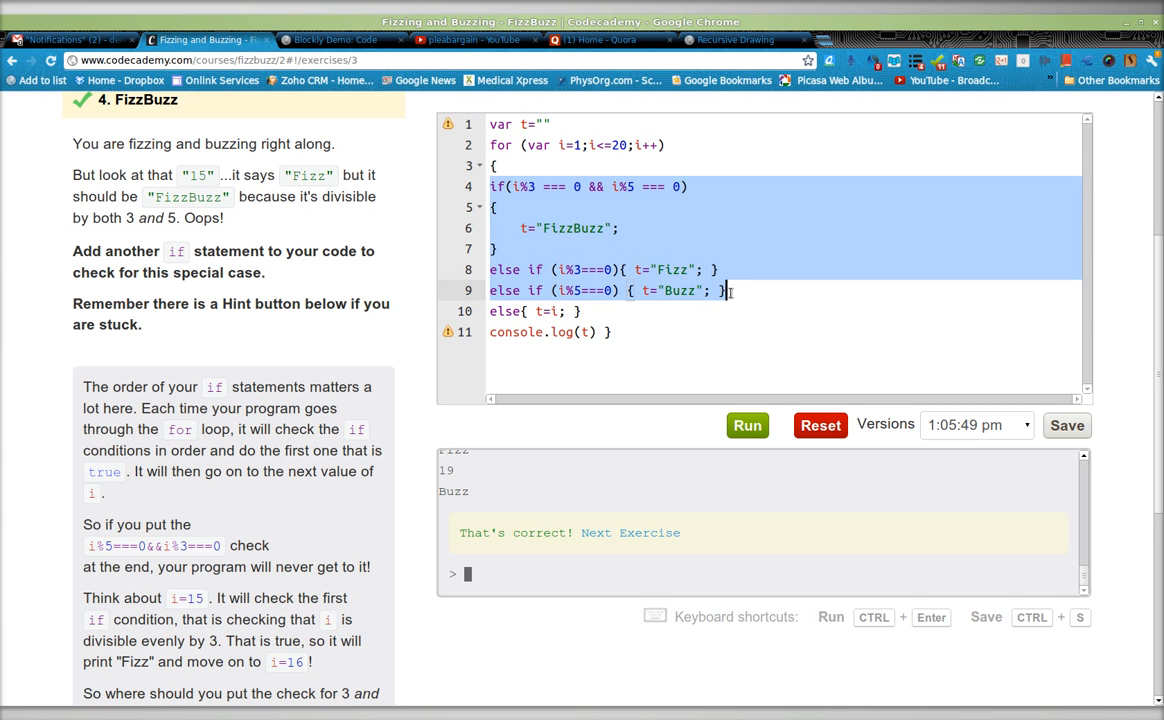
pyautogui.click(350, 42)
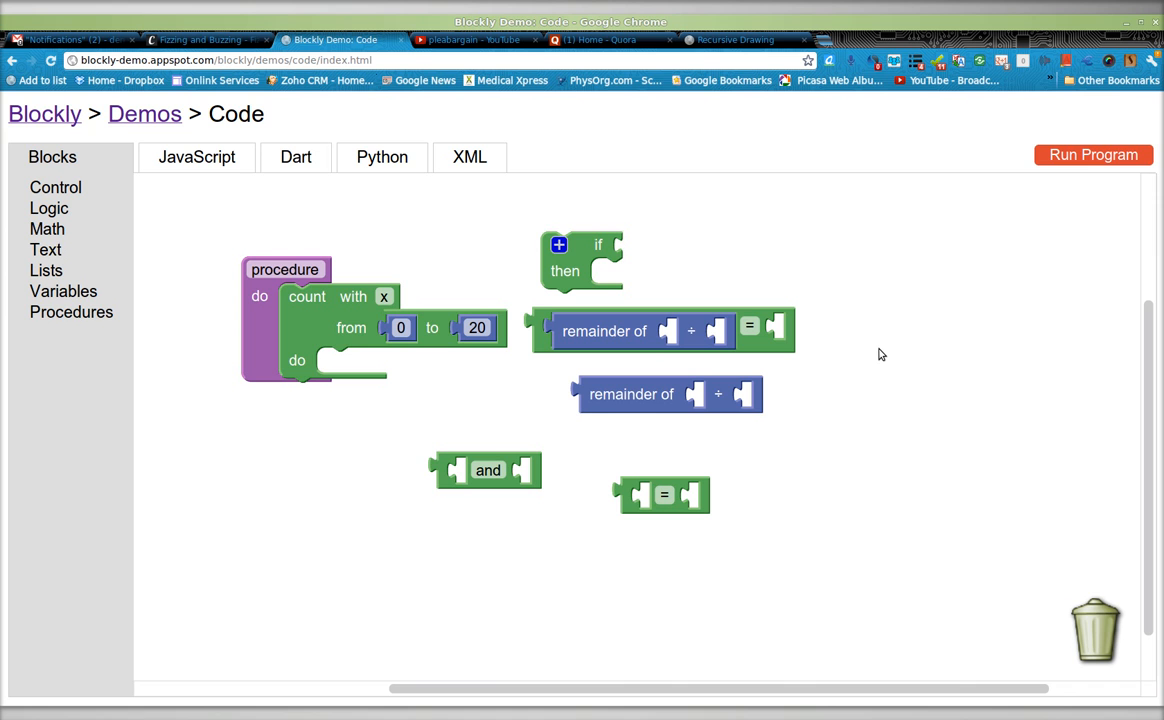
# Step: Start a new blank drawing and place two large black circles on the canvas
pyautogui.click(732, 40)
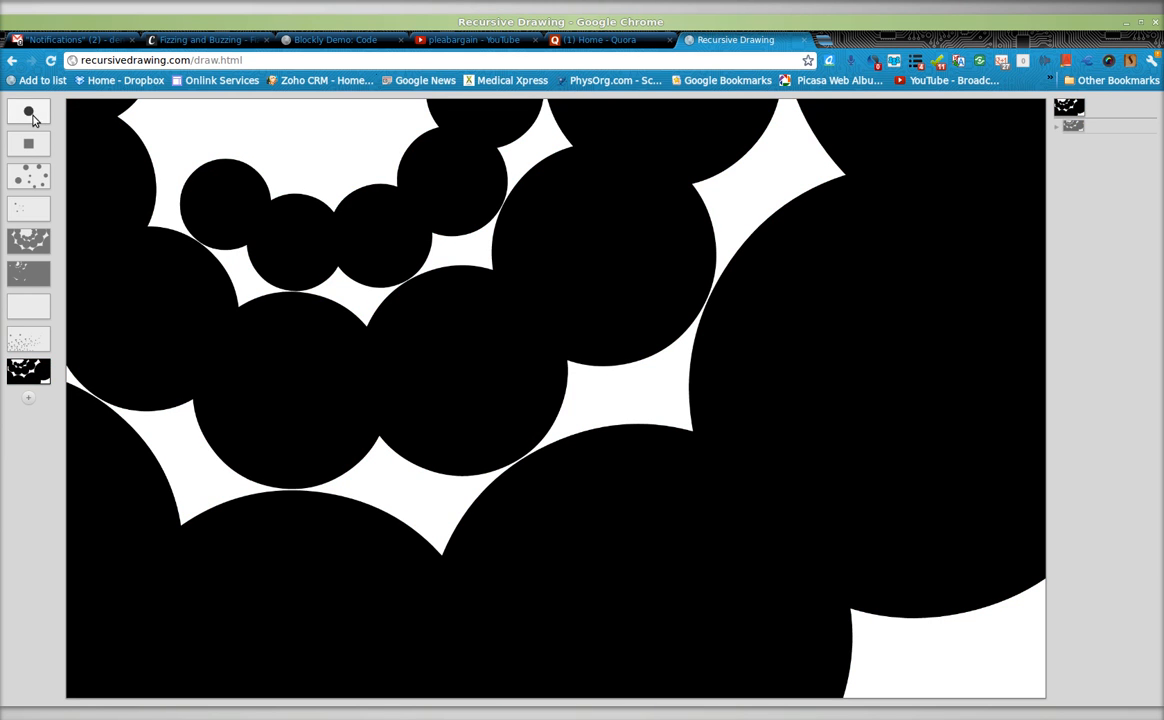
pyautogui.click(29, 398)
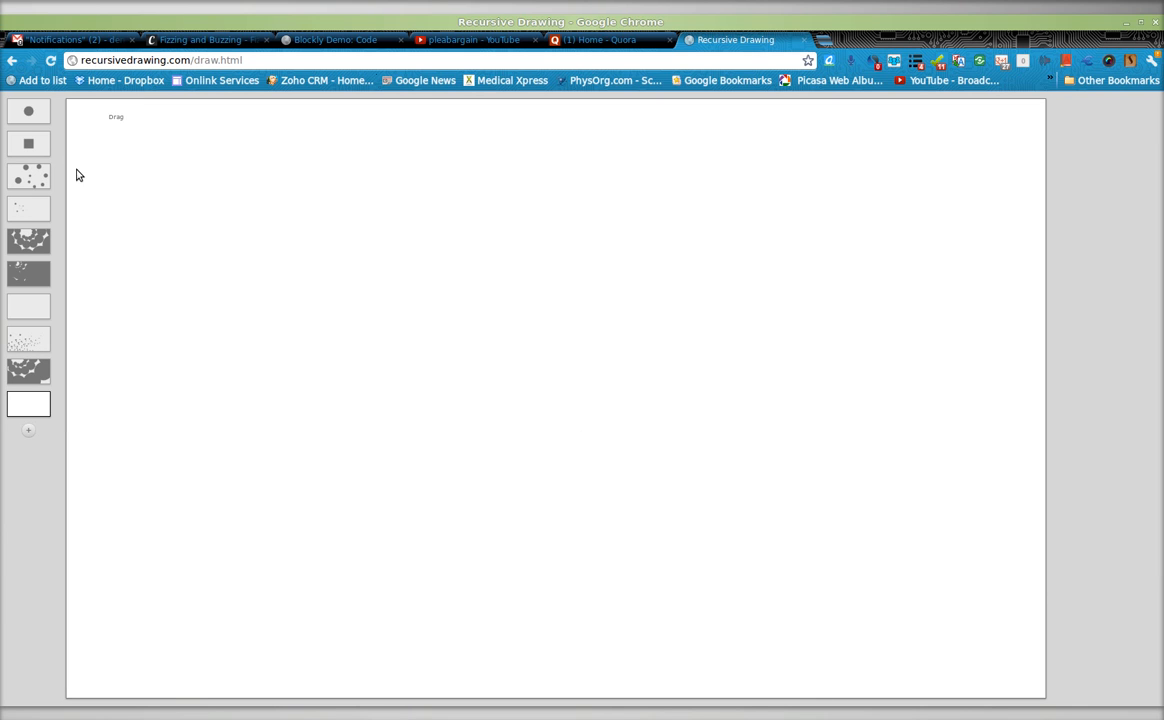
pyautogui.click(36, 116)
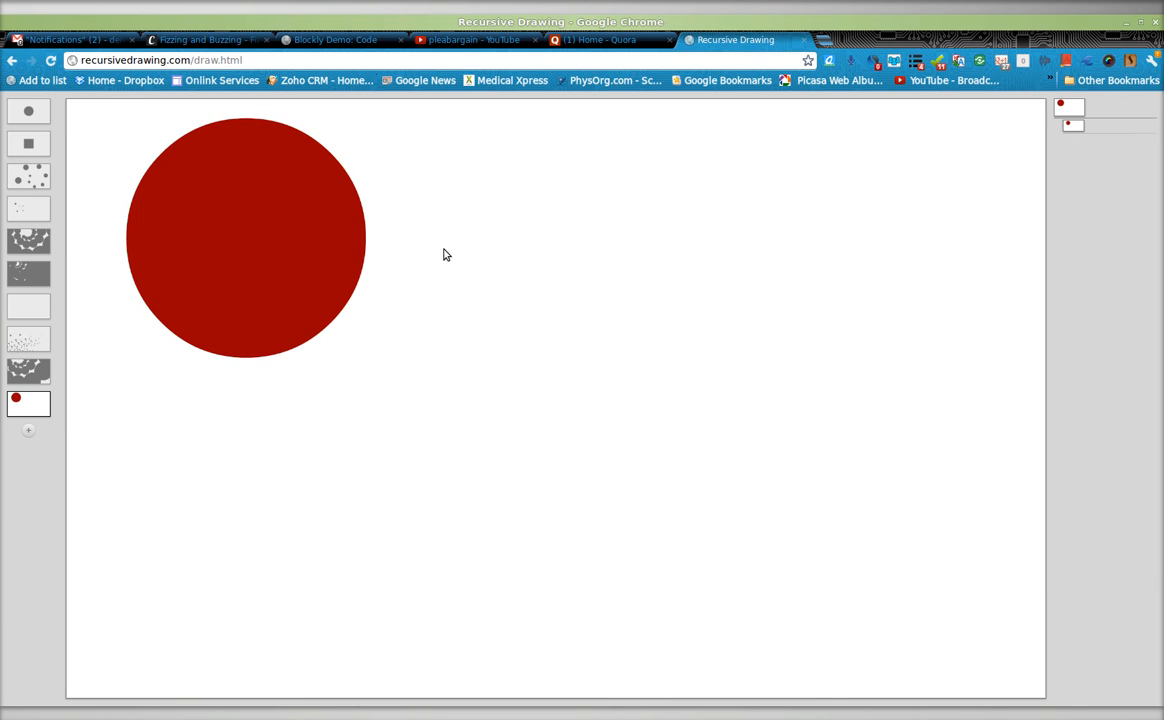
pyautogui.moveTo(31, 115); pyautogui.dragTo(690, 478)
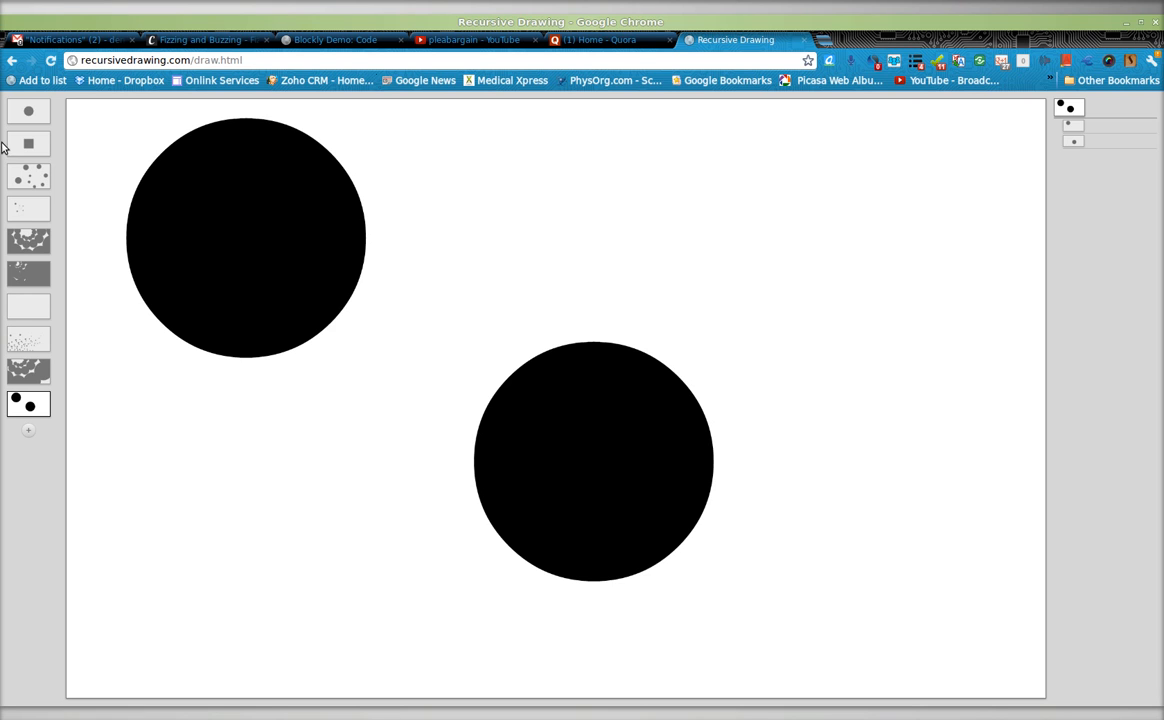
# Step: Insert a recursive copy of the drawing and space it into short downward chains of circles
pyautogui.click(29, 431)
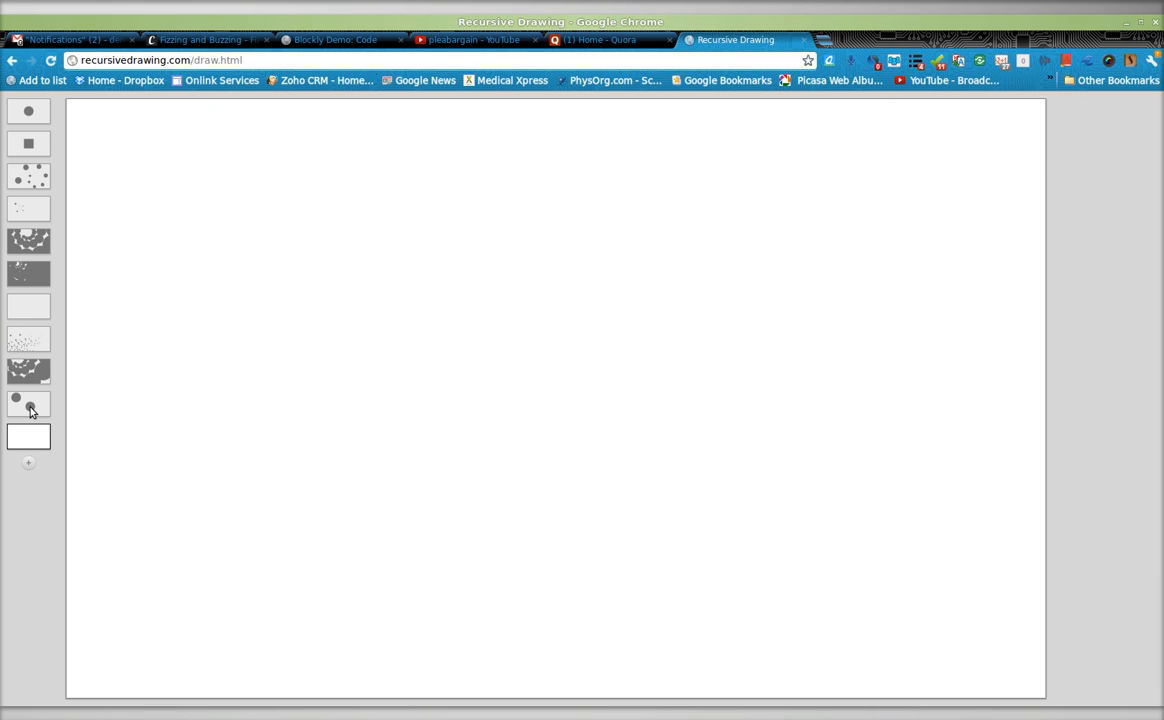
pyautogui.click(30, 410)
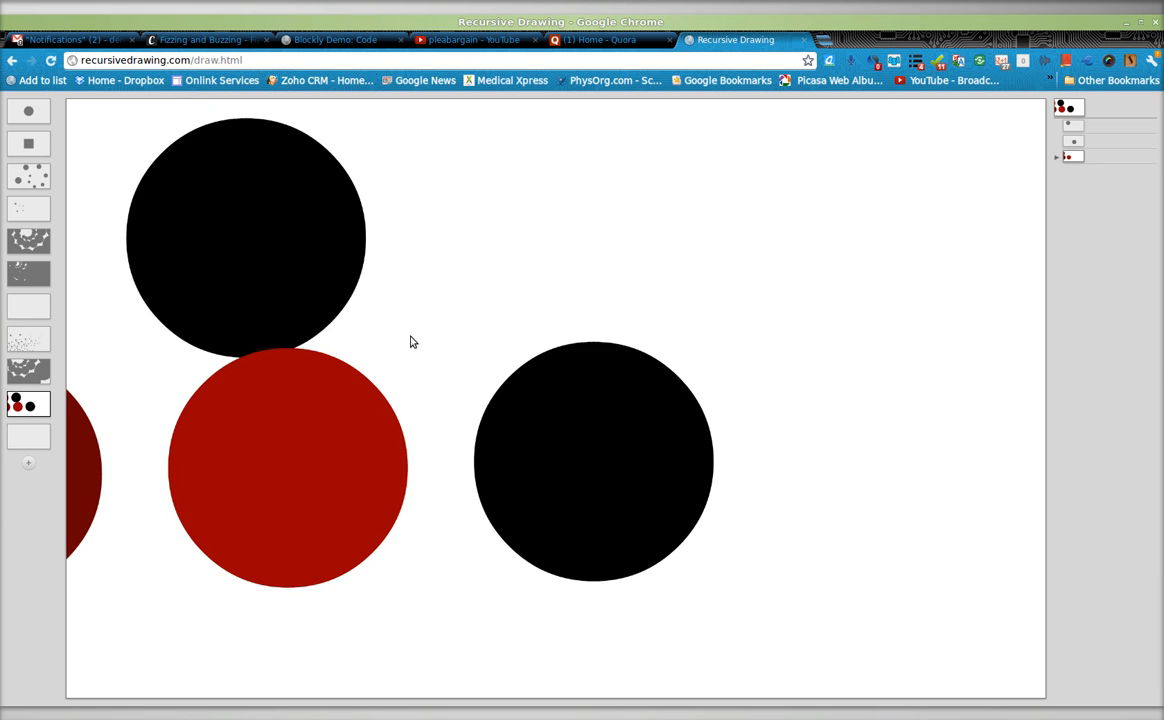
pyautogui.moveTo(410, 342); pyautogui.dragTo(478, 468)
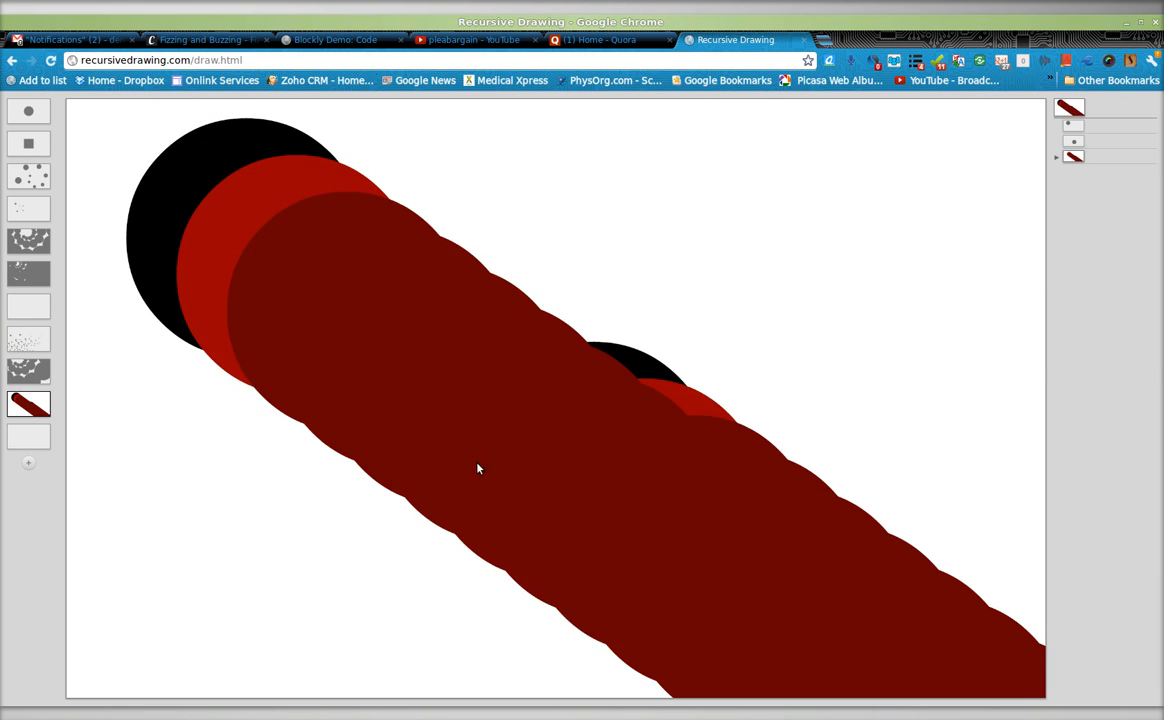
pyautogui.moveTo(478, 468); pyautogui.dragTo(507, 546)
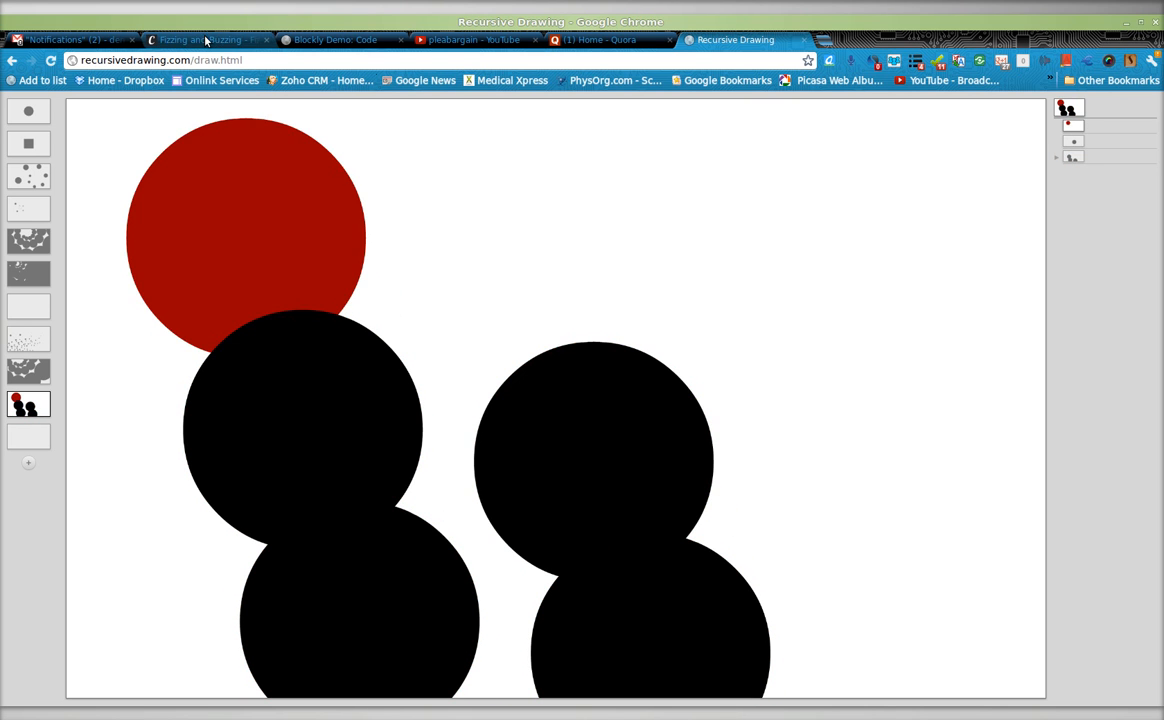
pyautogui.click(205, 40)
# Step: Review the Blockly code demo, then return to the chained-circles drawing
pyautogui.click(312, 40)
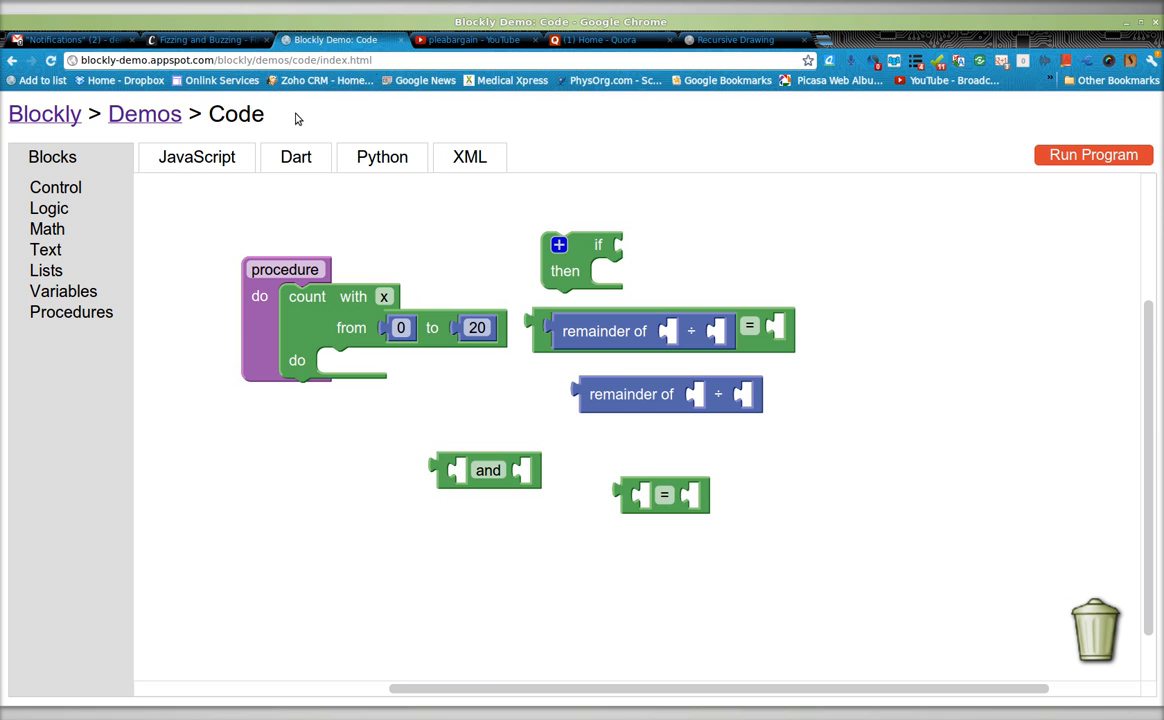
pyautogui.click(690, 40)
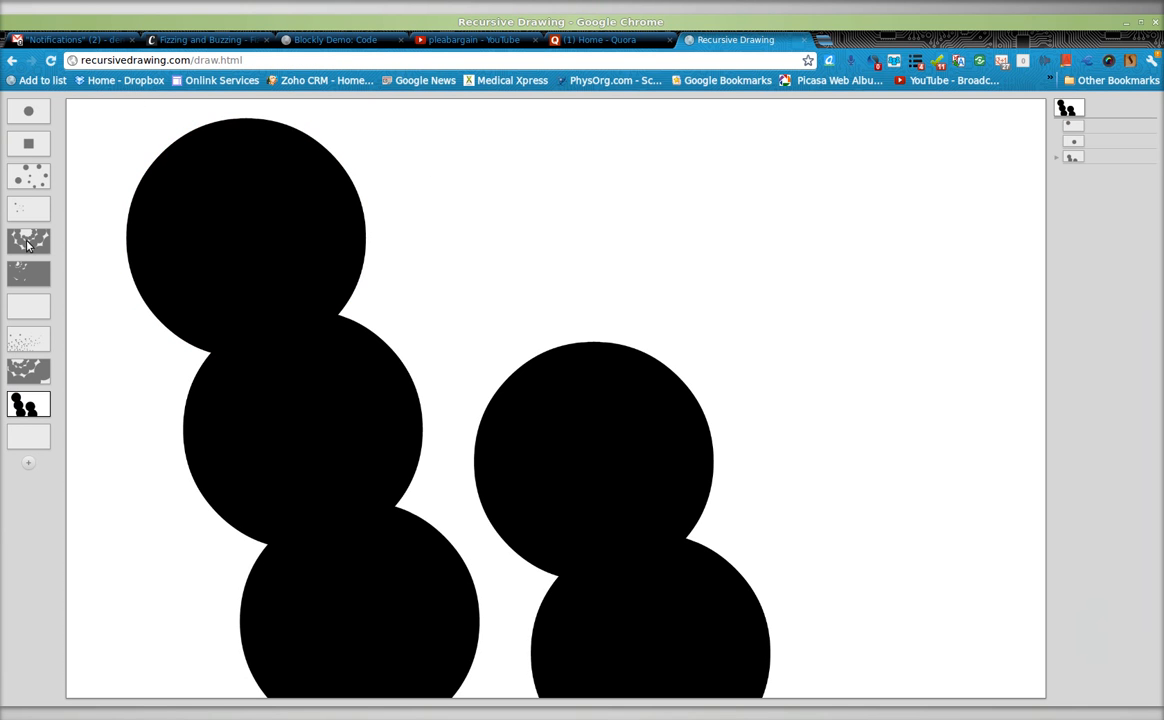
# Step: Select the scattered-squares thumbnail in the left drawing list
pyautogui.click(22, 340)
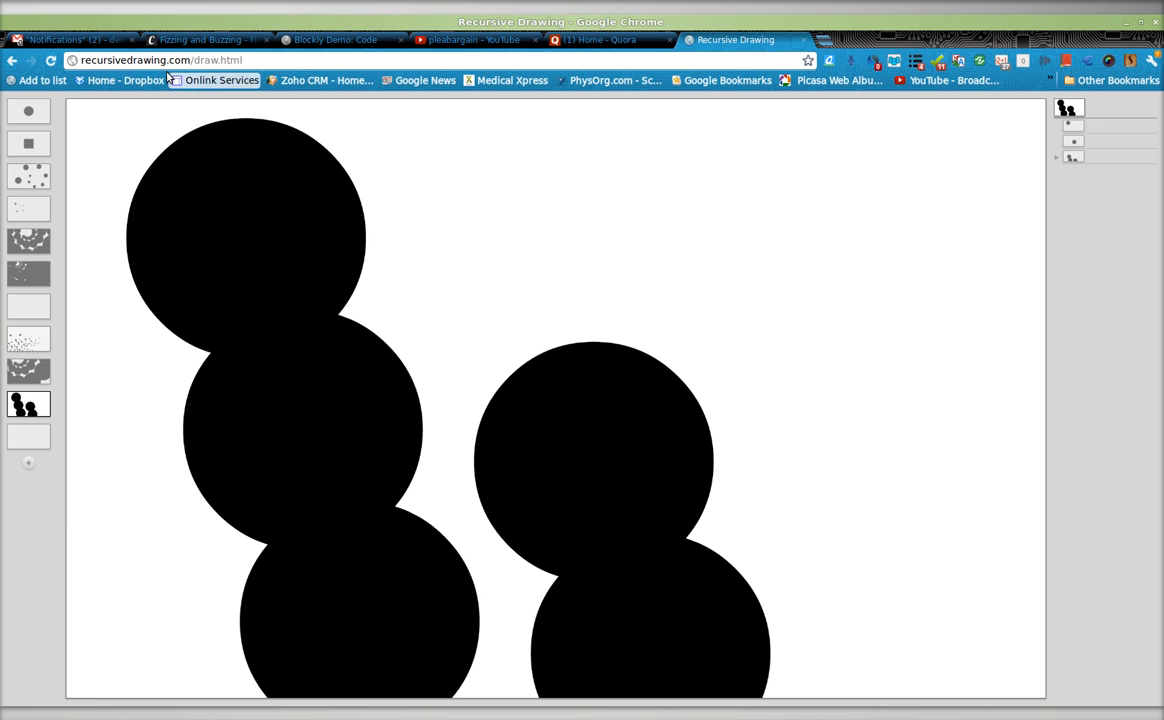